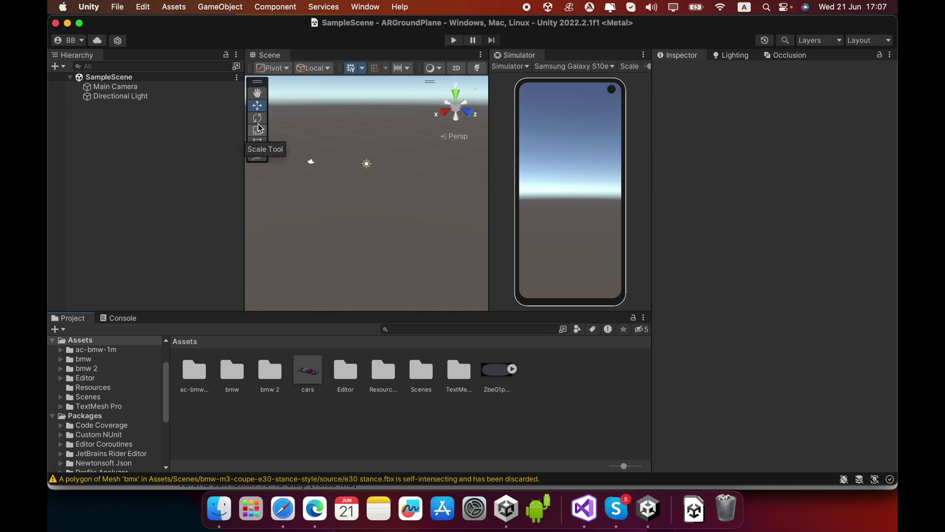
Step: Bring up the Vuforia Engine 10.15 SDK download page in Edge and list the recent downloads
click(321, 512)
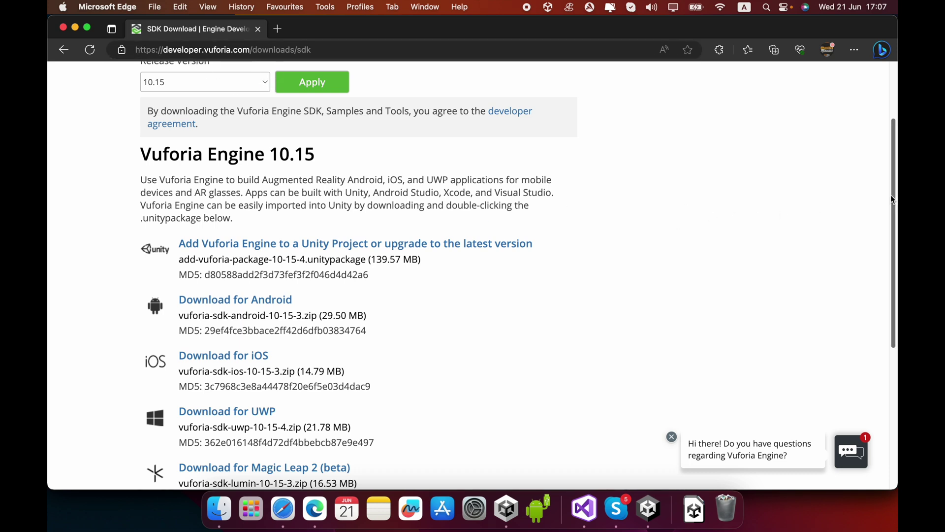
scroll(891, 194, up, 3)
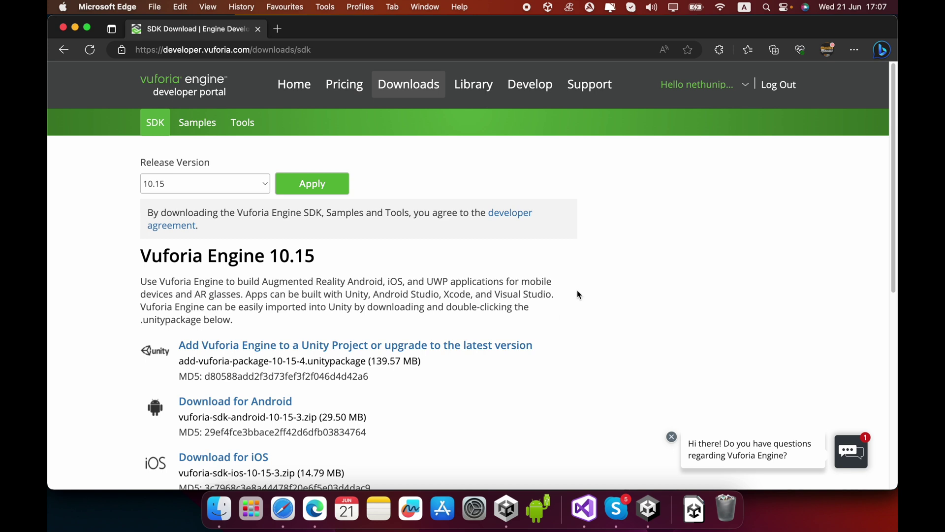
click(694, 510)
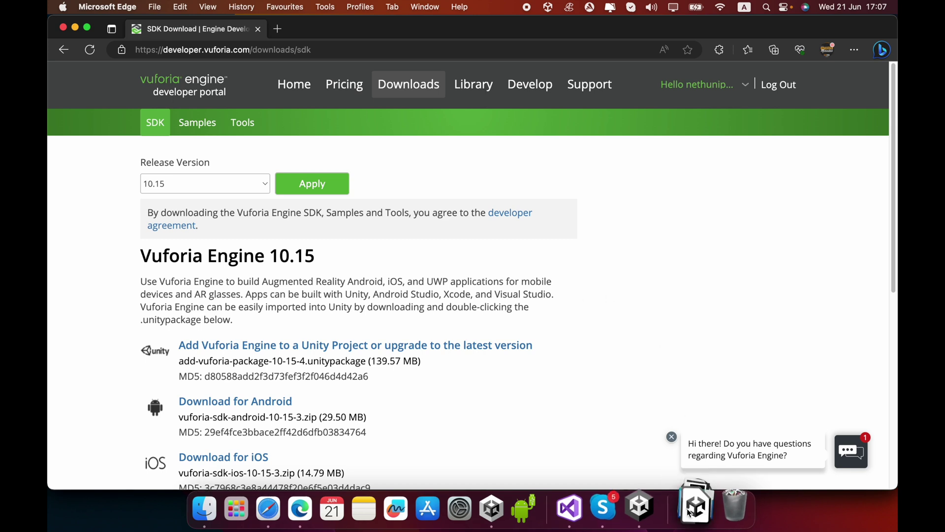
Step: Open the downloaded add-vuforia-package-10-15-4.unitypackage in Unity and delete Main Camera from SampleScene
click(699, 458)
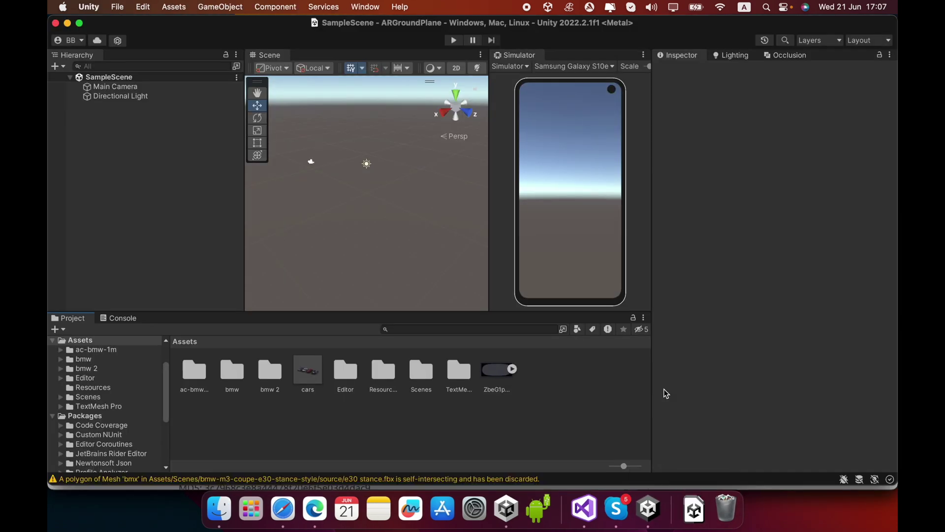
click(694, 507)
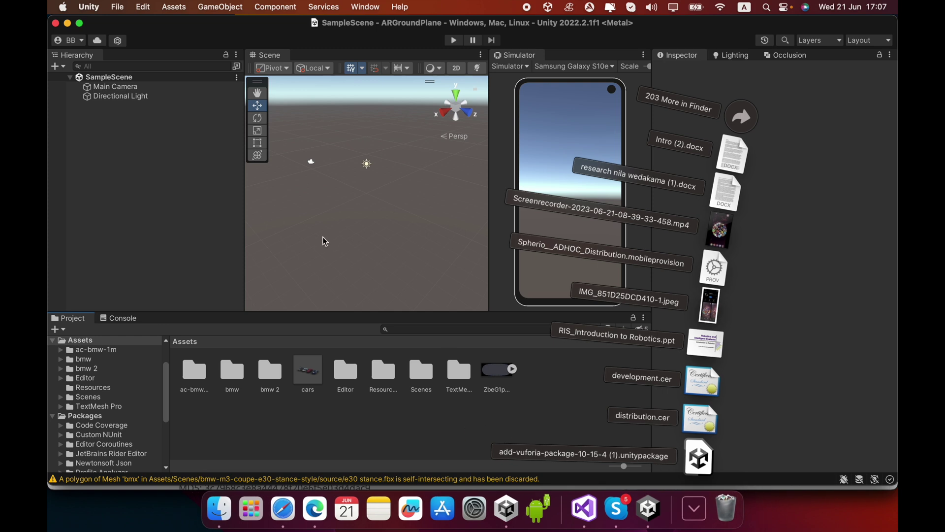
click(211, 207)
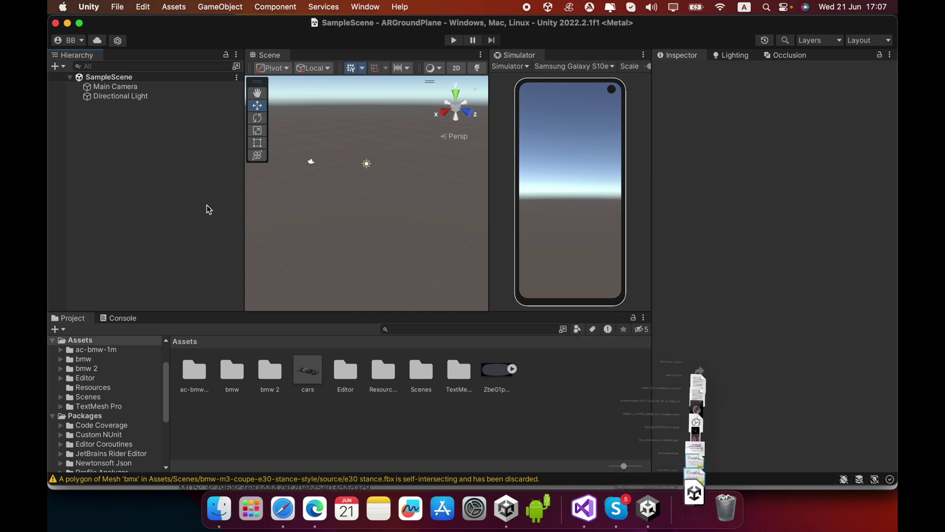
click(111, 88)
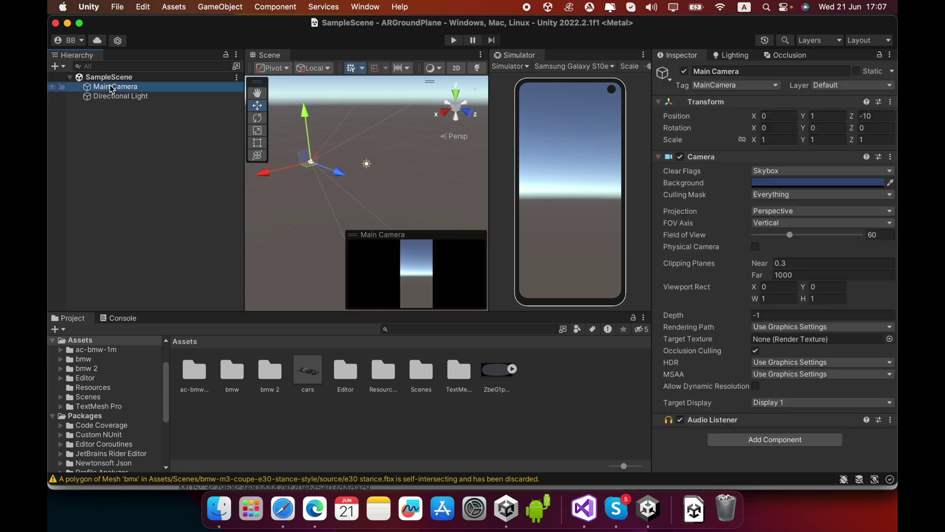
key(super+BackSpace)
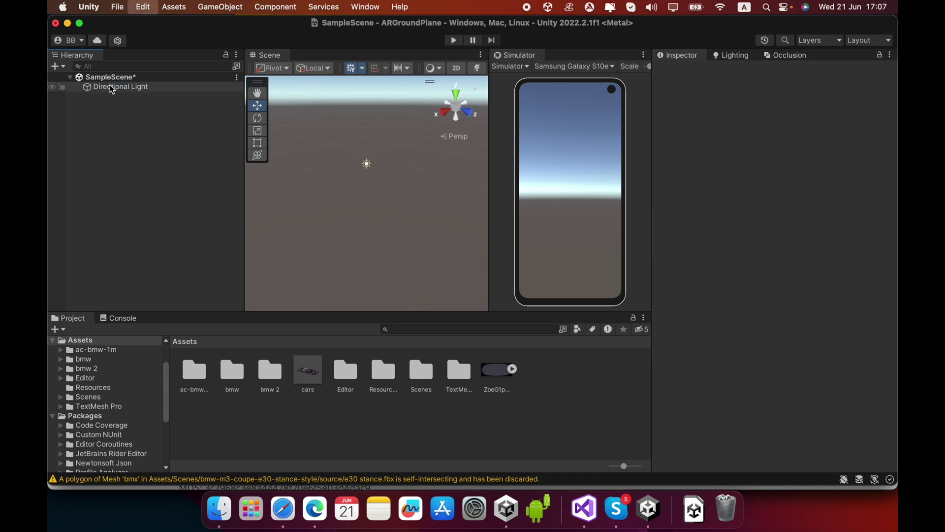
Step: Add a Vuforia Engine AR Camera to SampleScene and review its Vuforia Behaviour in the Inspector
right_click(121, 113)
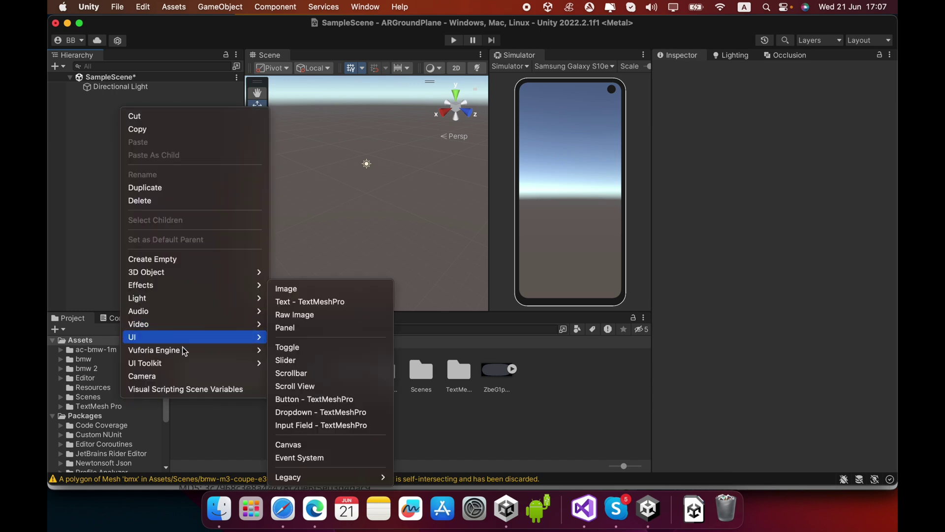
mouse_move(186, 354)
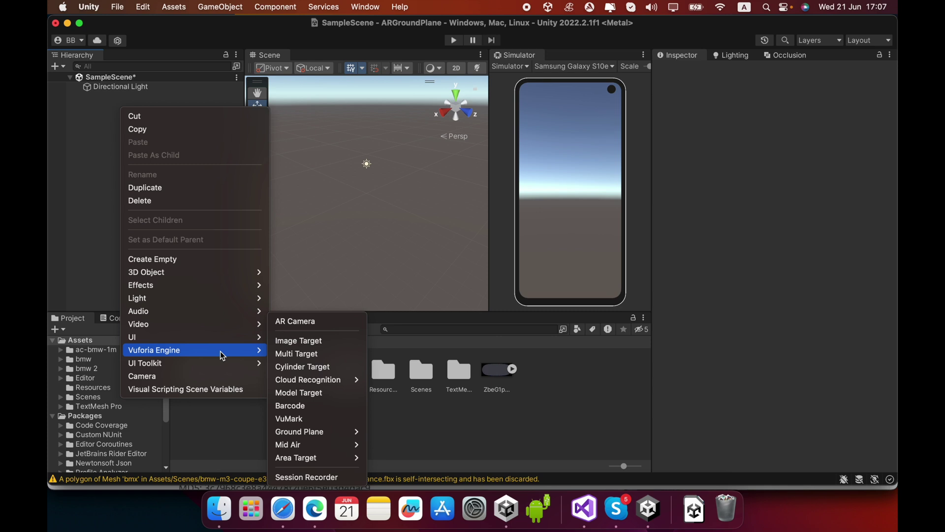
click(300, 320)
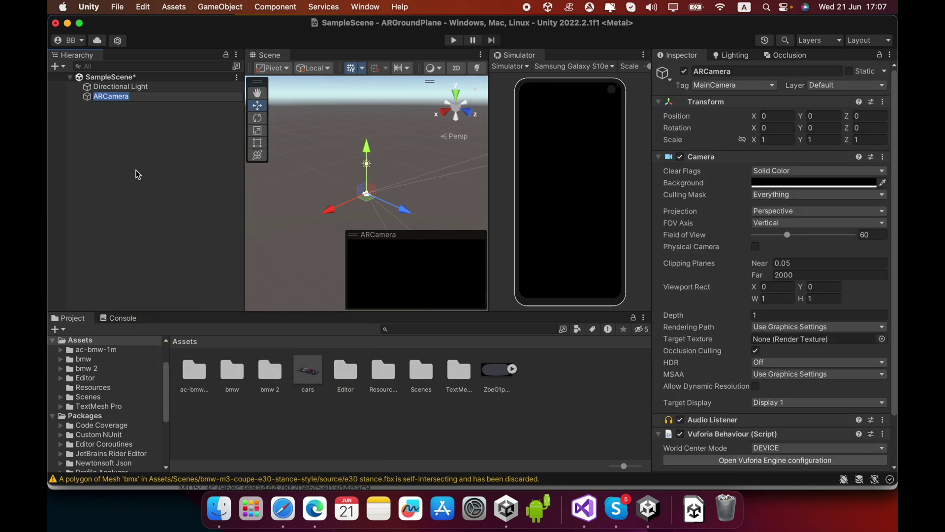
click(129, 161)
click(109, 96)
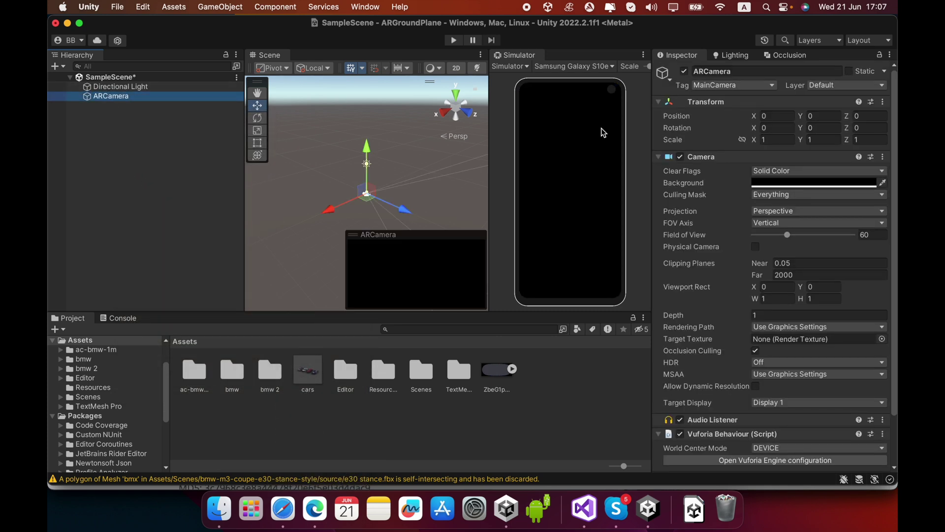
scroll(758, 398, down, 3)
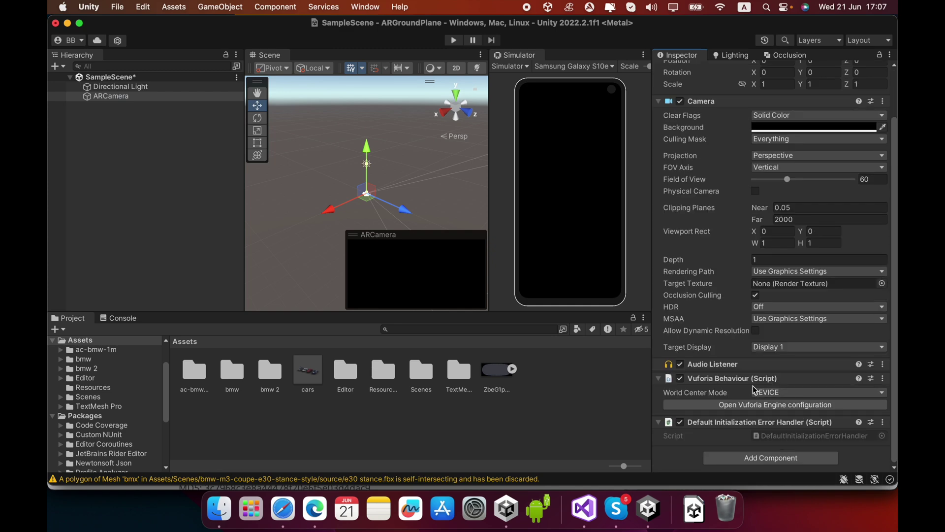
Step: Open Develop > License Manager in the Vuforia portal and start adding a Basic license key
click(315, 508)
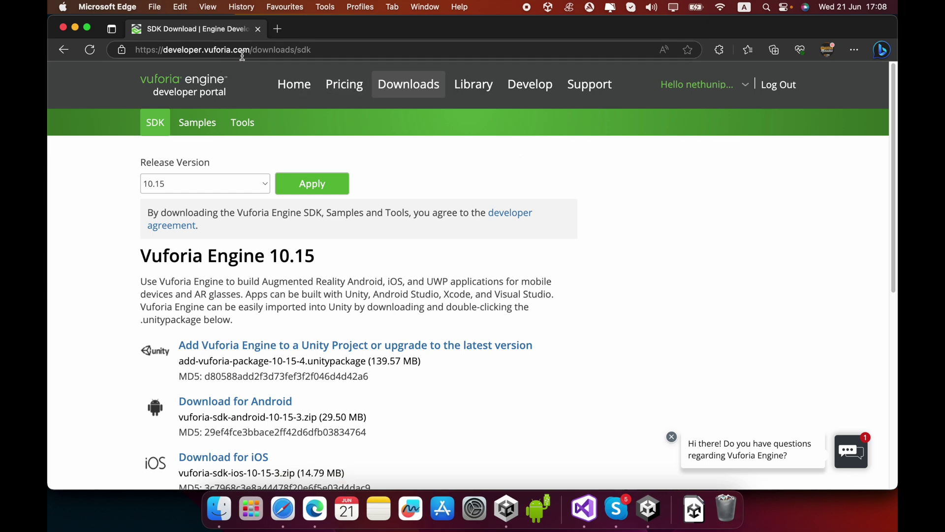
click(530, 85)
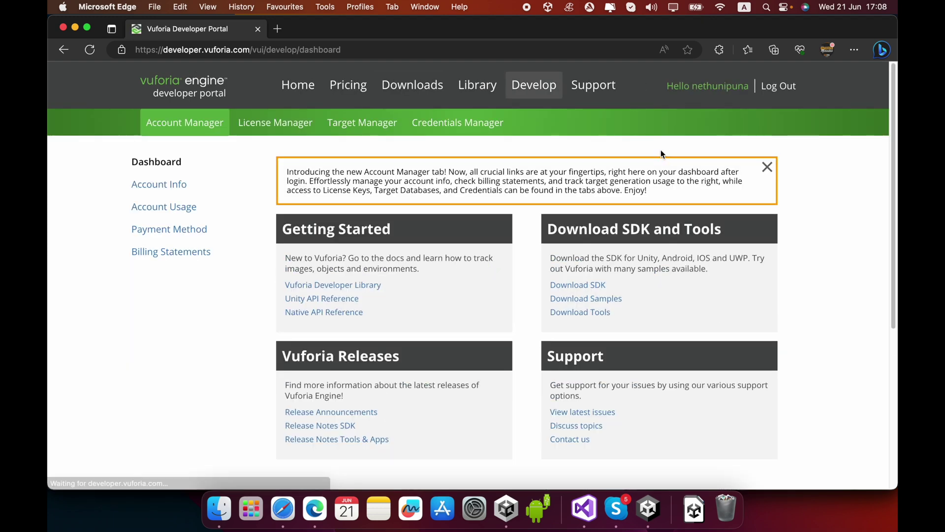
click(296, 123)
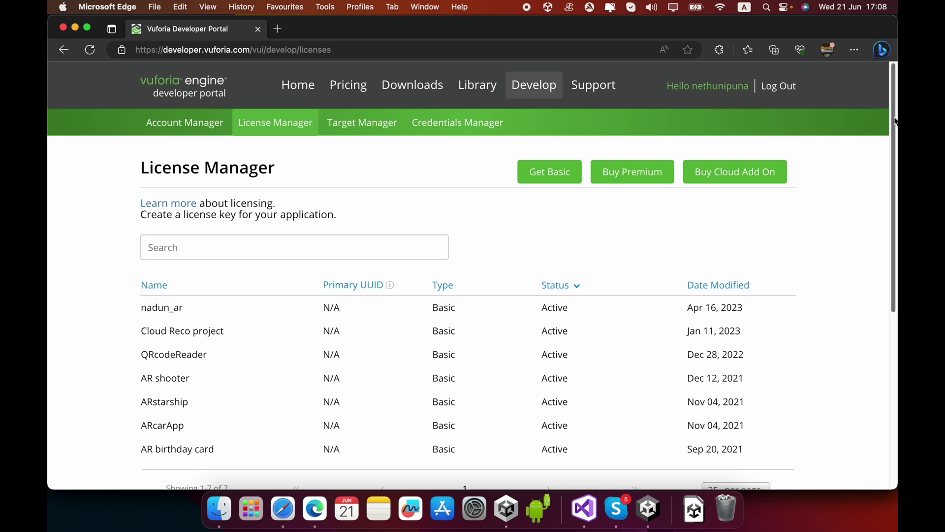
scroll(891, 126, down, 3)
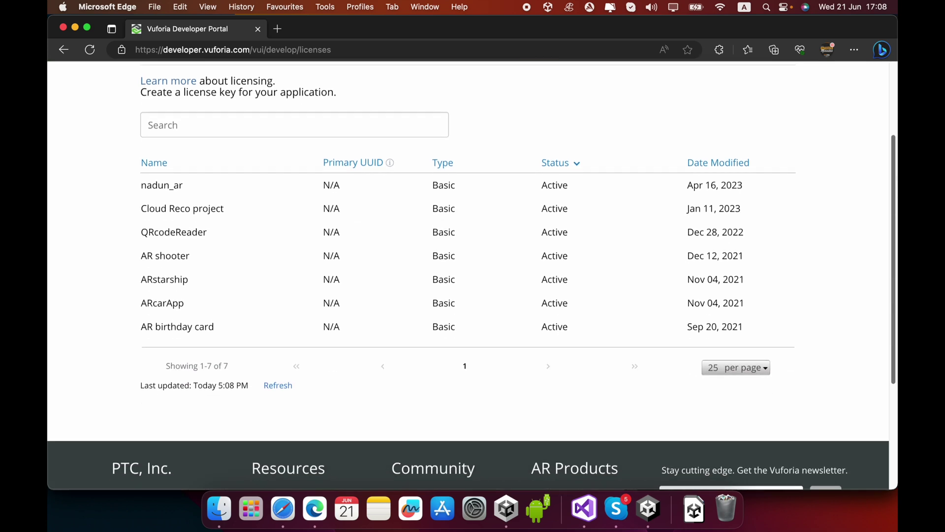
scroll(889, 113, up, 3)
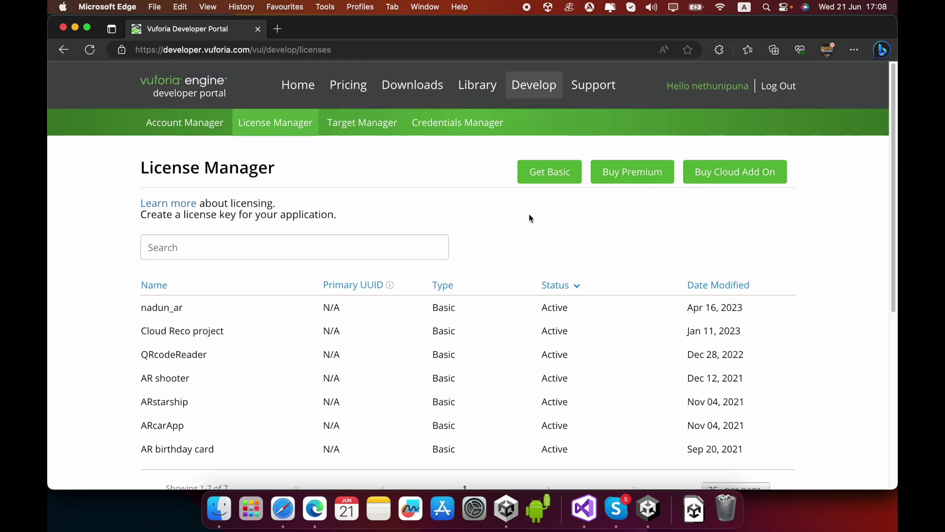
click(540, 170)
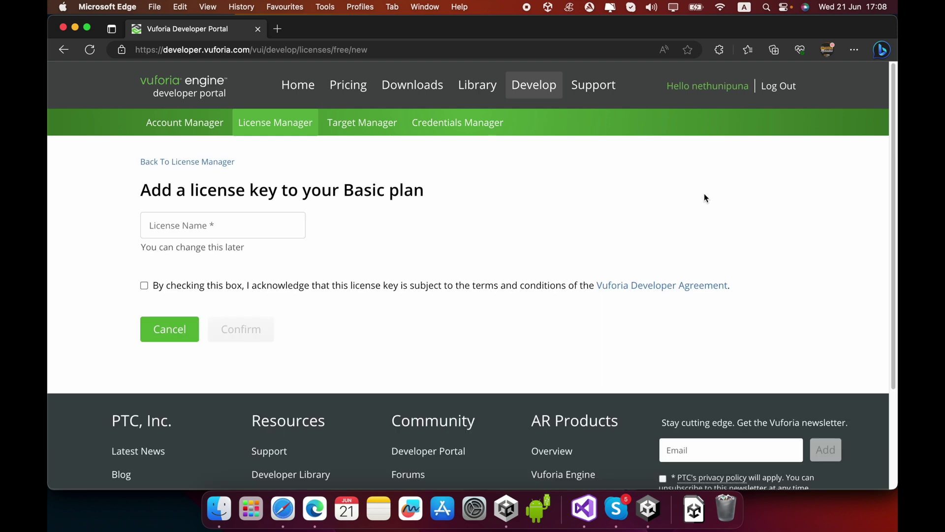
Step: Create a Basic license named ARGroundTest, accepting the agreement, and view its key details
click(198, 217)
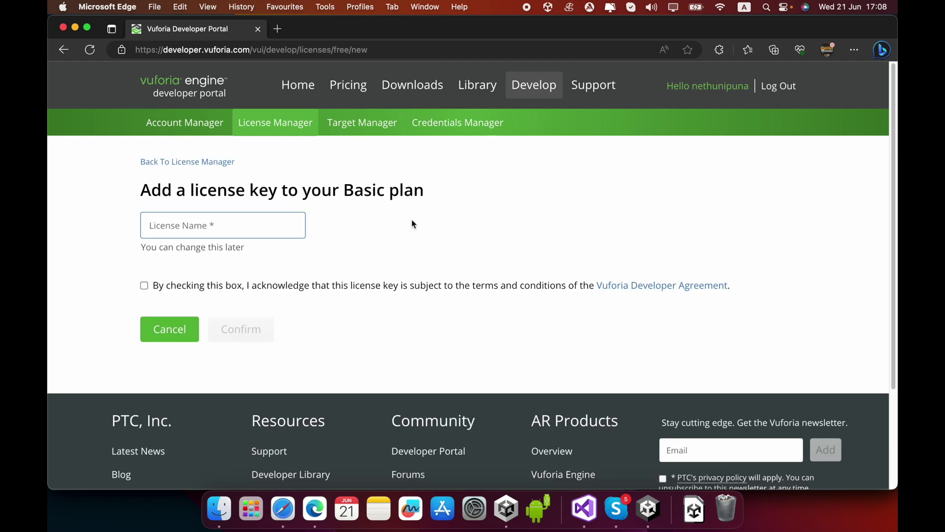
text(ARGr)
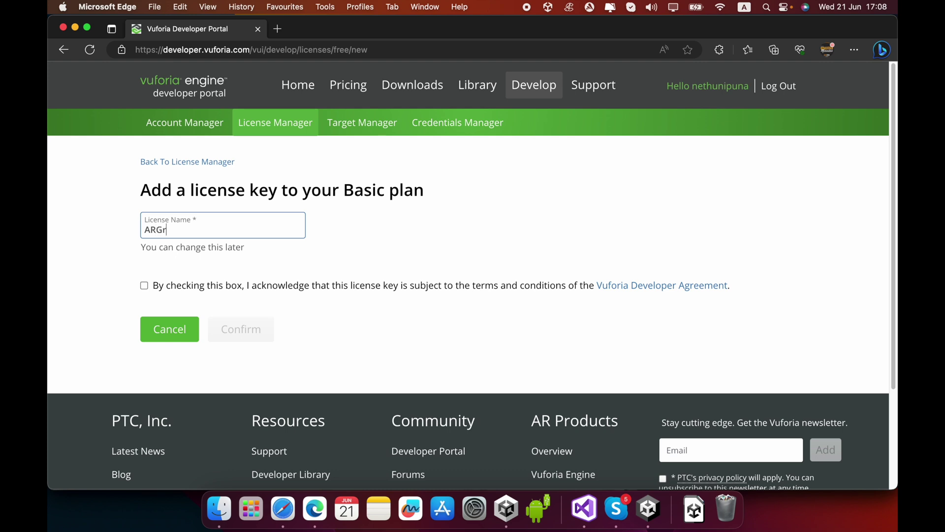
text(oundTest)
click(148, 286)
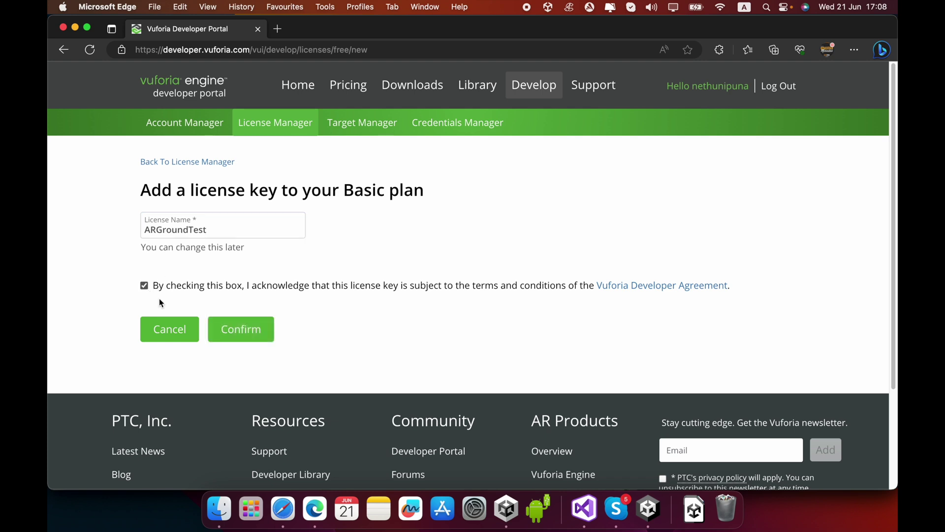
click(252, 329)
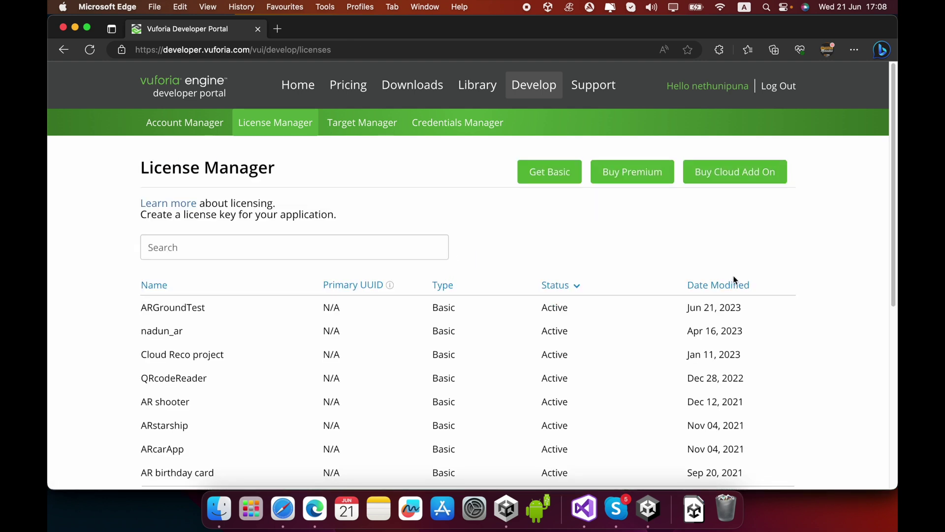
click(172, 308)
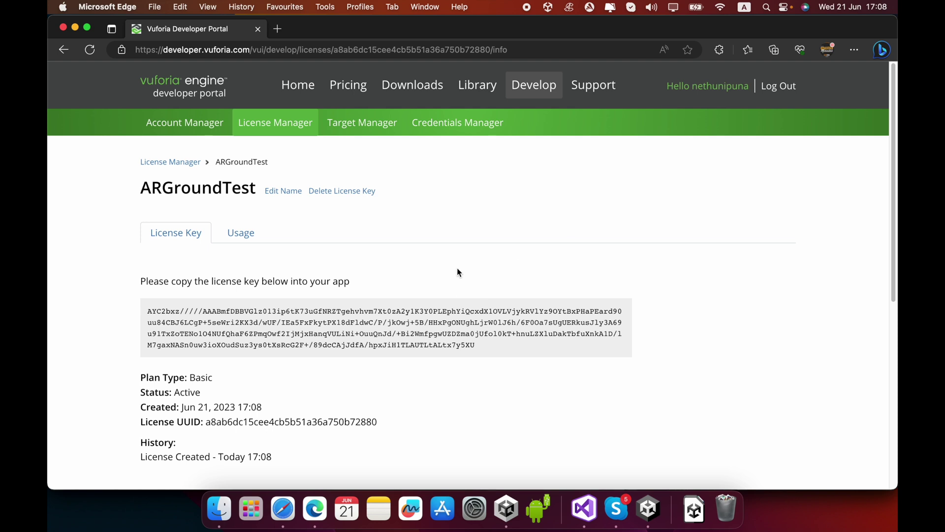
Step: Copy the ARGroundTest key from its details page and switch back to Unity
click(319, 337)
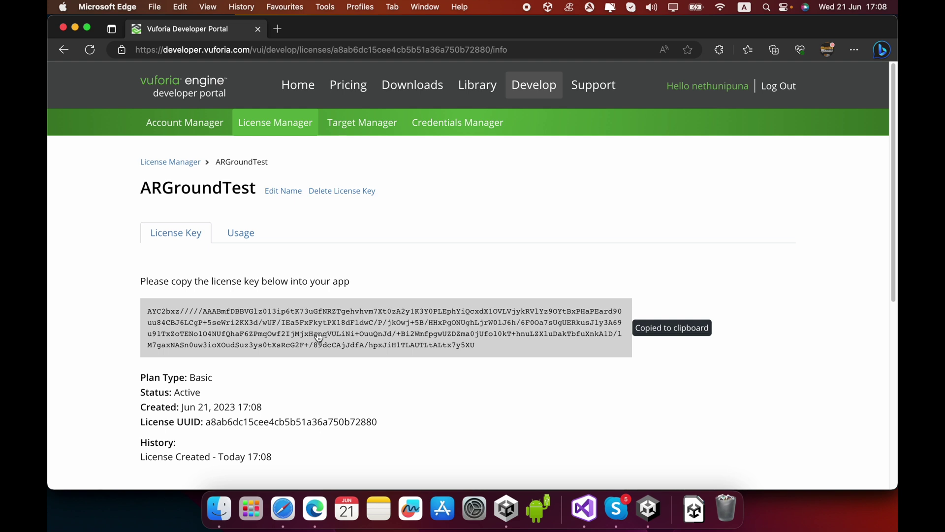
click(648, 510)
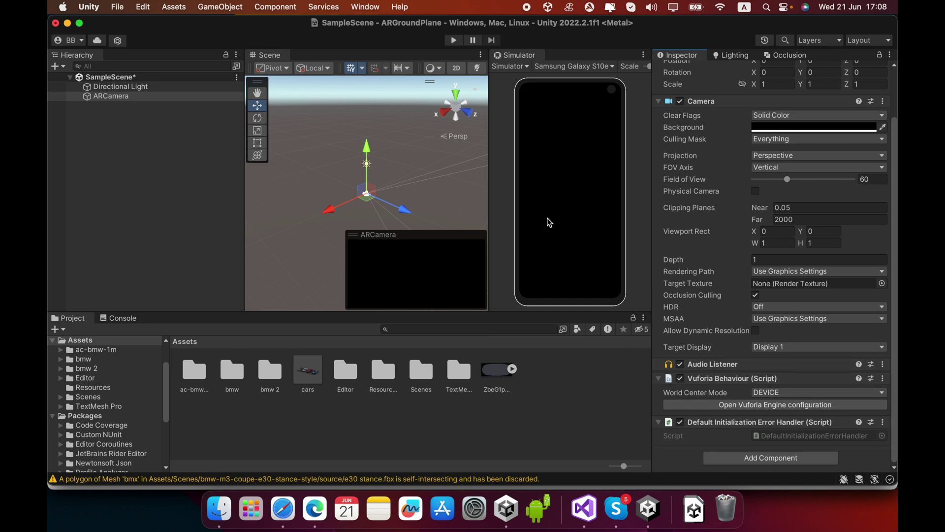
Step: Paste the copied key into App License Key of the VuforiaConfiguration opened from ARCamera
click(793, 409)
right_click(769, 111)
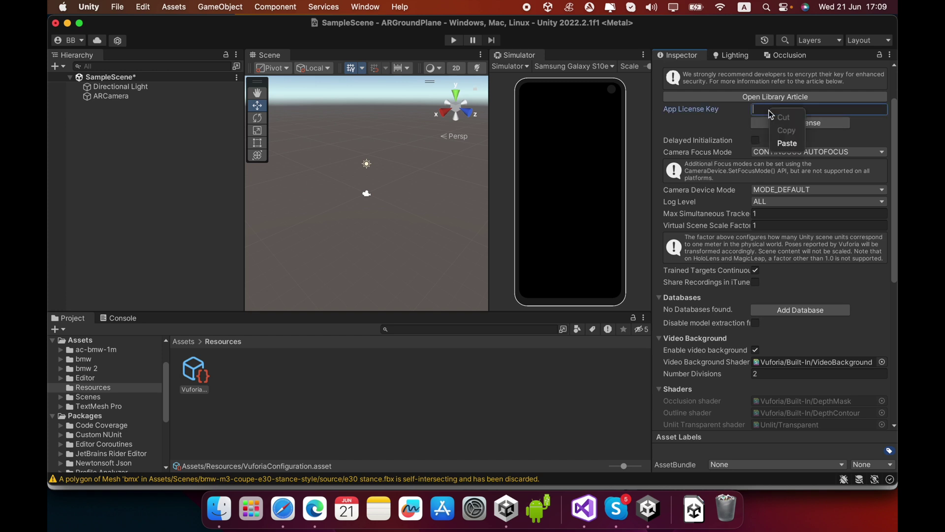
click(788, 143)
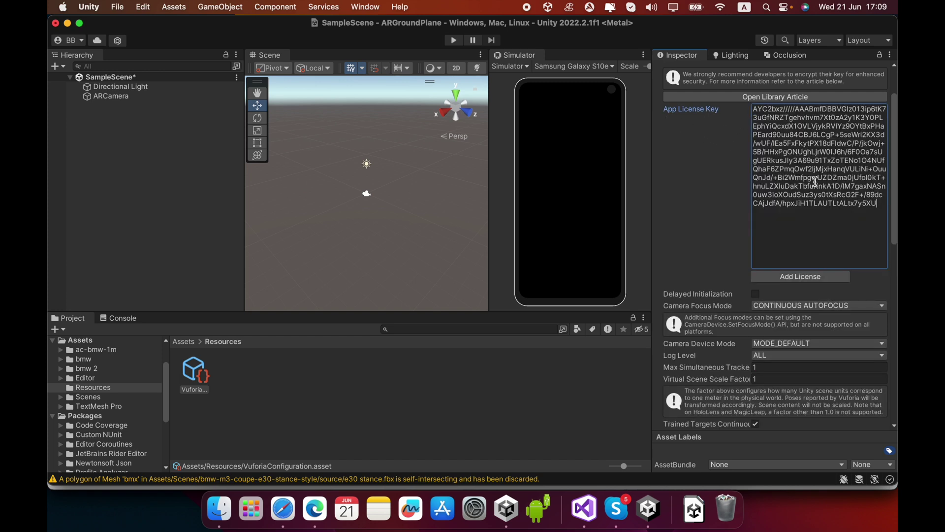
Step: Add a Plane Finder from Vuforia Engine > Ground Plane to the Hierarchy
right_click(105, 110)
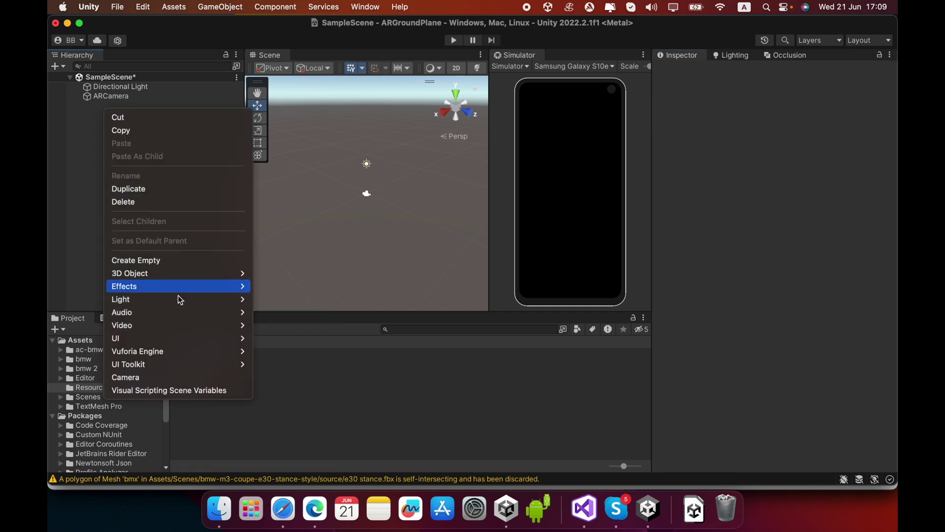
mouse_move(203, 354)
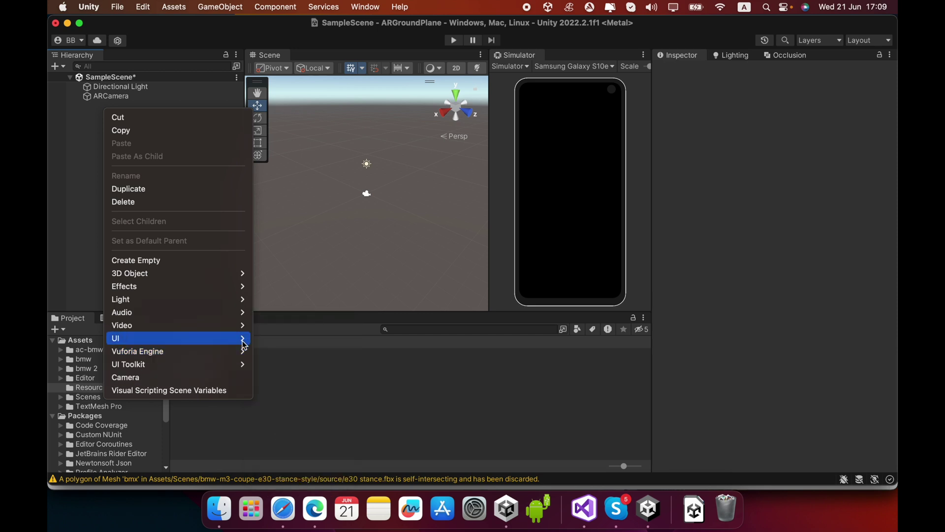
mouse_move(240, 328)
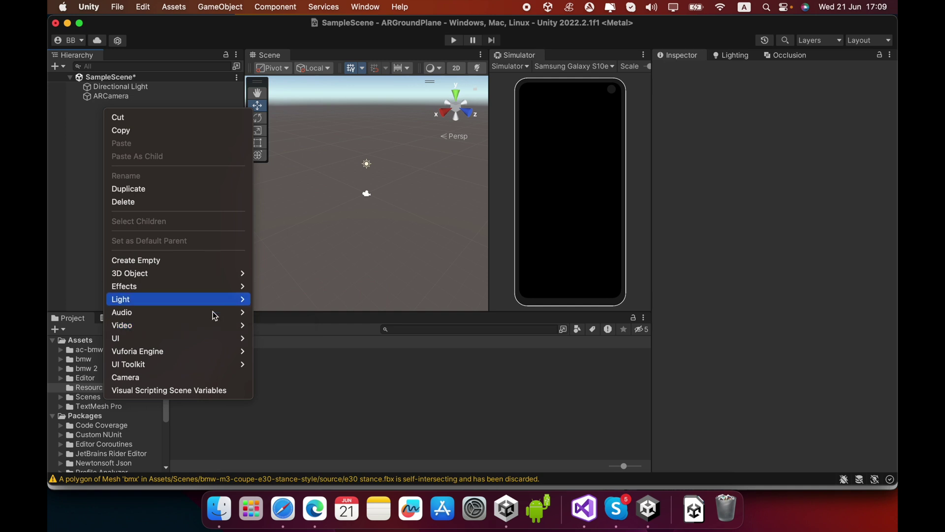
mouse_move(323, 439)
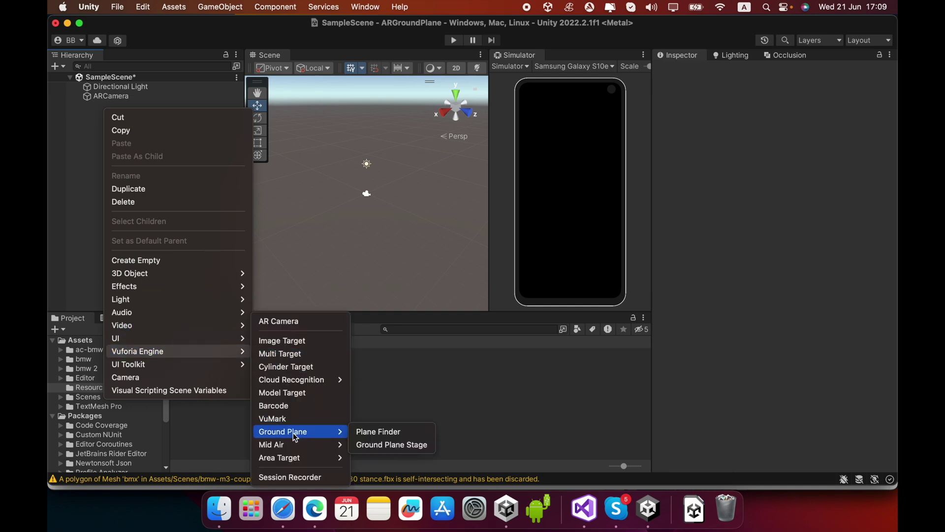
click(379, 432)
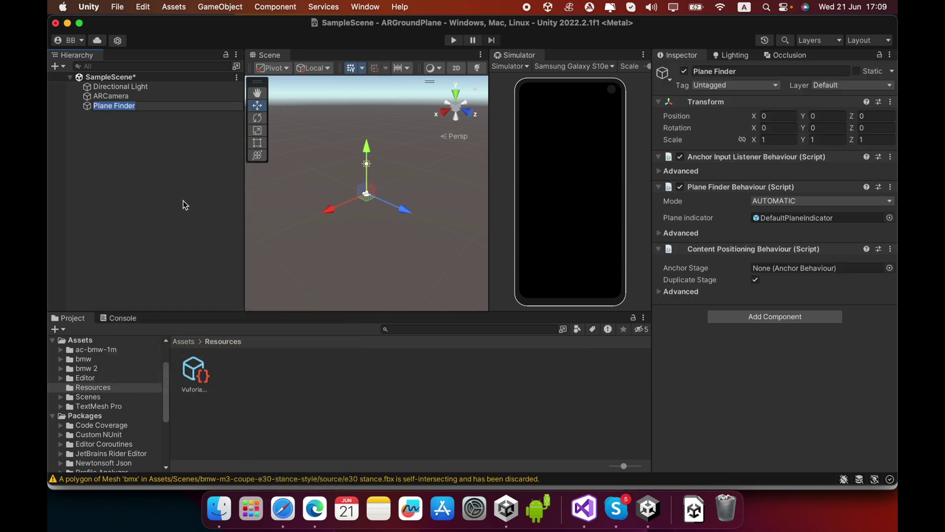
click(119, 134)
Step: Add a Ground Plane Stage from Vuforia Engine > Ground Plane, then select Plane Finder
right_click(122, 136)
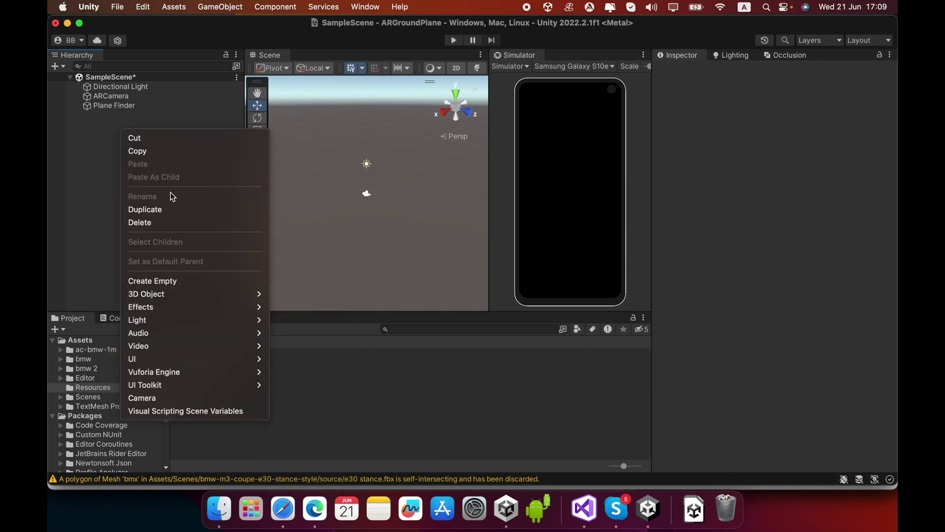
mouse_move(196, 373)
mouse_move(318, 433)
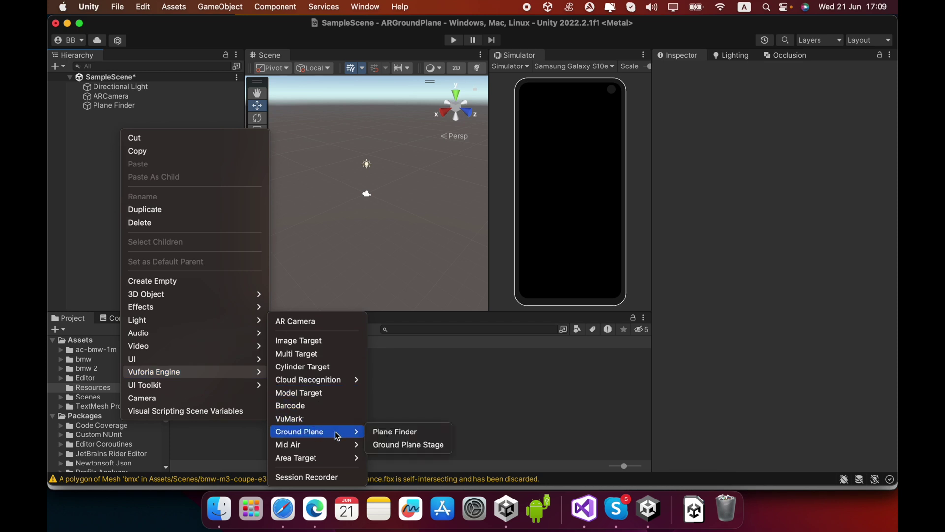
click(401, 449)
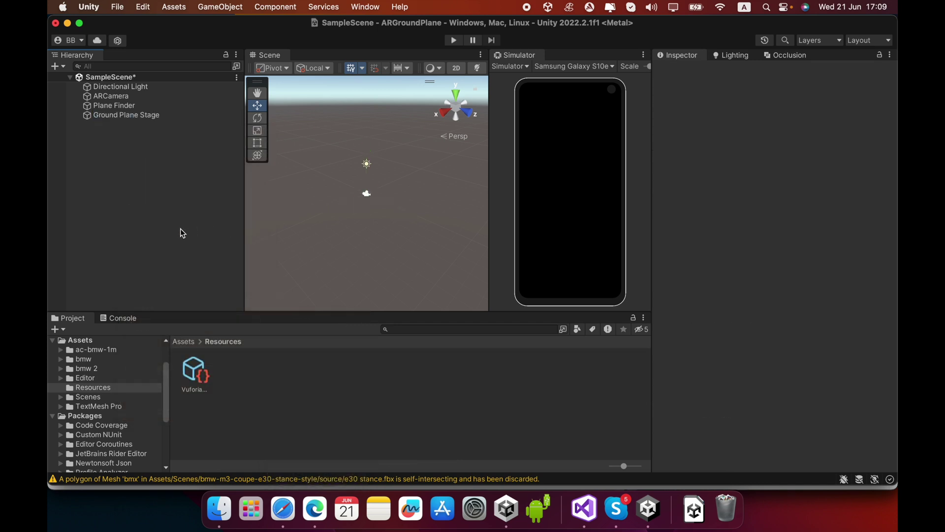
click(127, 107)
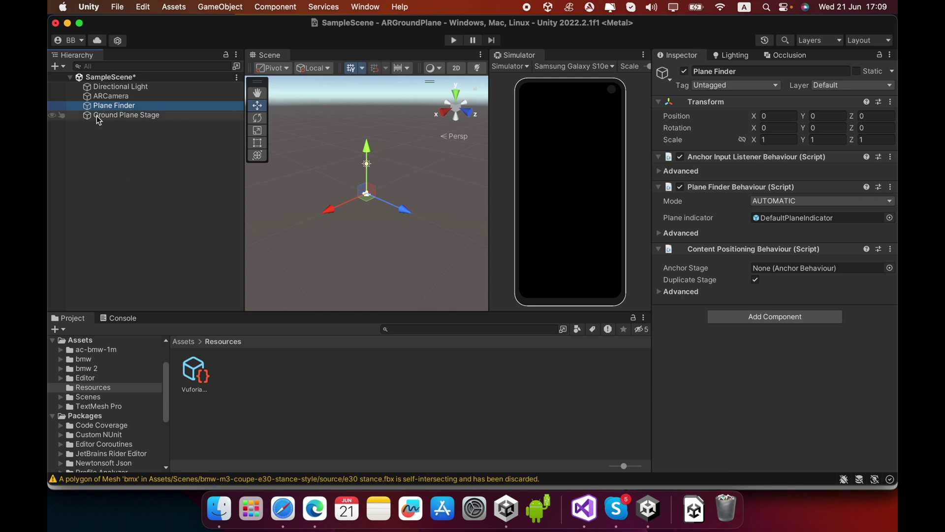
Step: Drag Ground Plane Stage into Plane Finder's Anchor Stage field in the Inspector
drag(99, 116, 778, 270)
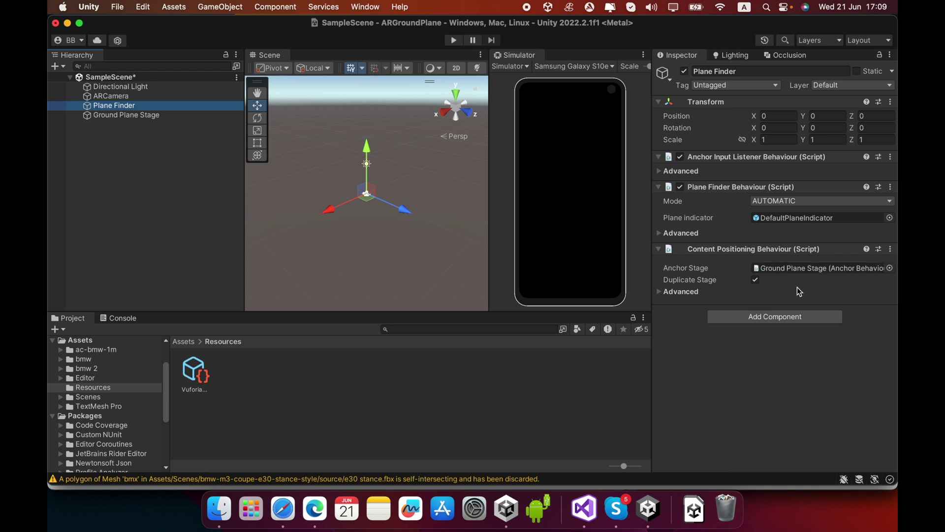
click(131, 210)
click(184, 341)
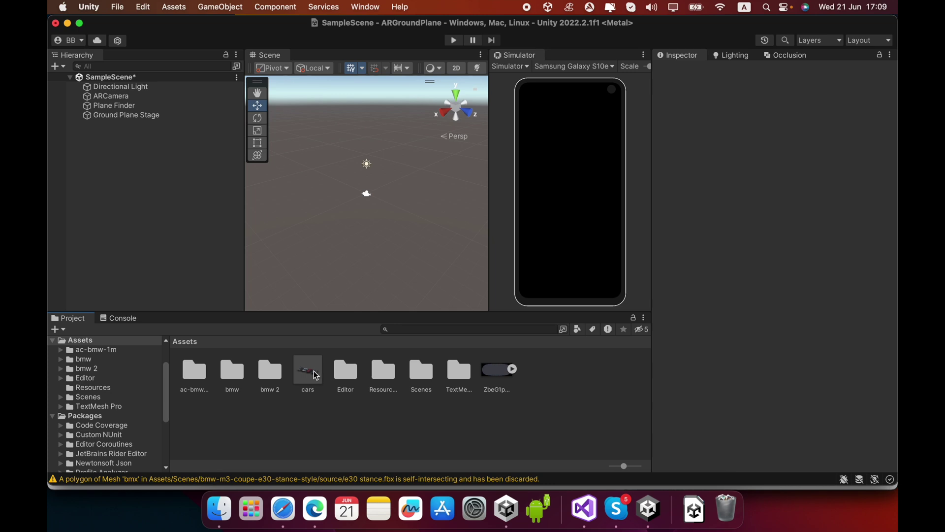
double_click(314, 373)
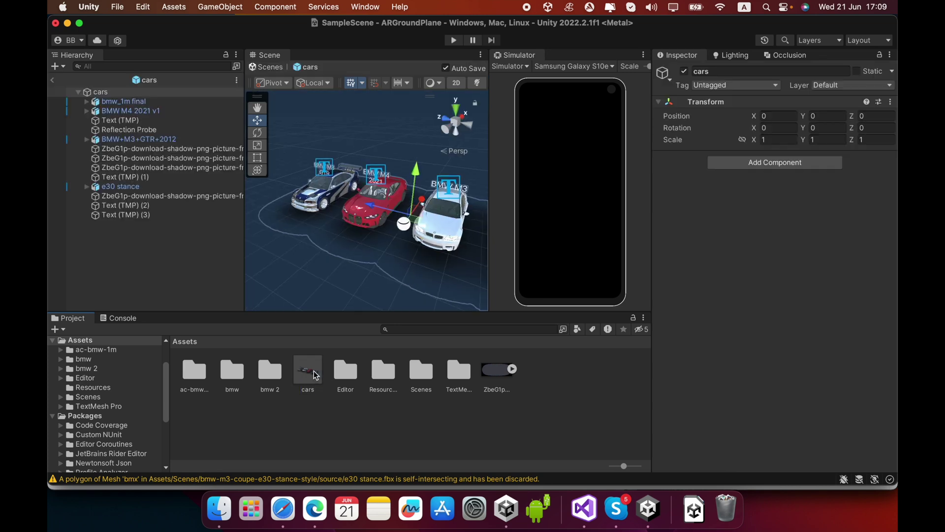
alt+drag(305, 256, 392, 241)
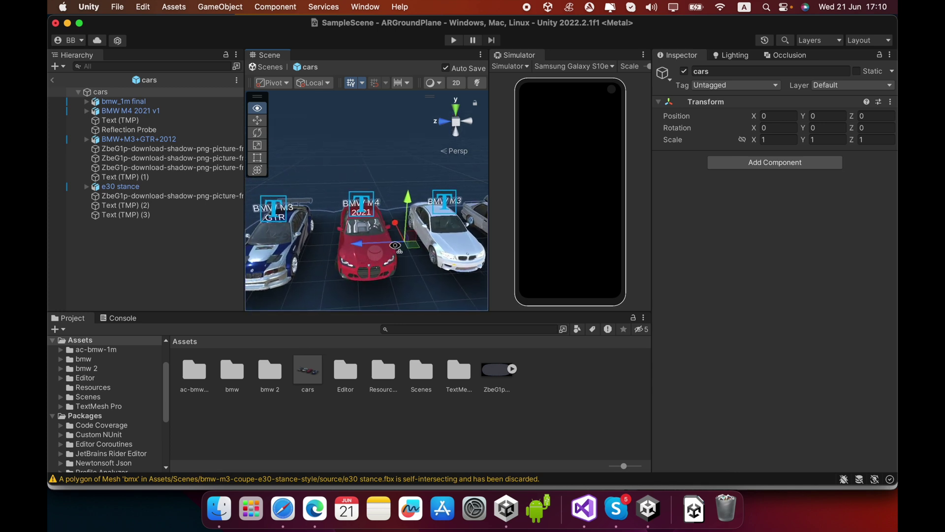
right_drag(395, 245, 188, 246)
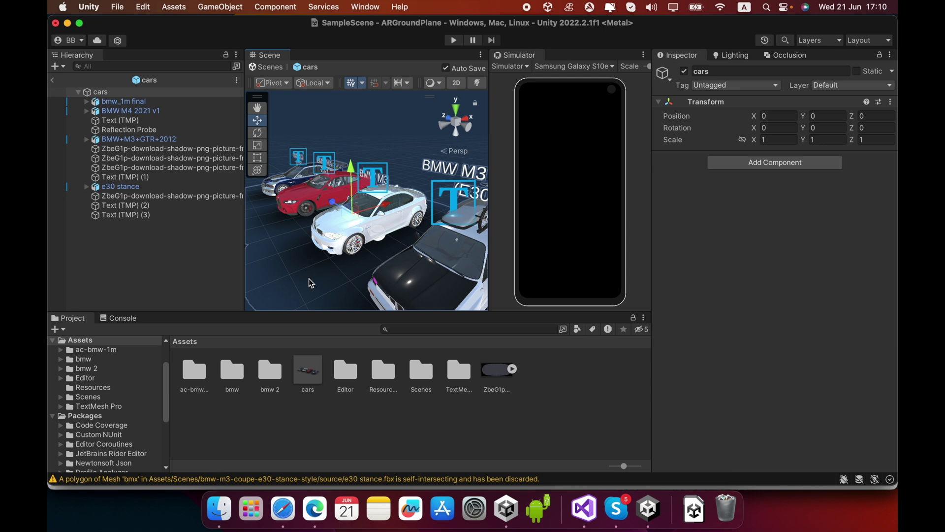
mouse_move(309, 282)
alt+mouse_down()
mouse_move(316, 278)
mouse_move(306, 277)
alt+mouse_up()
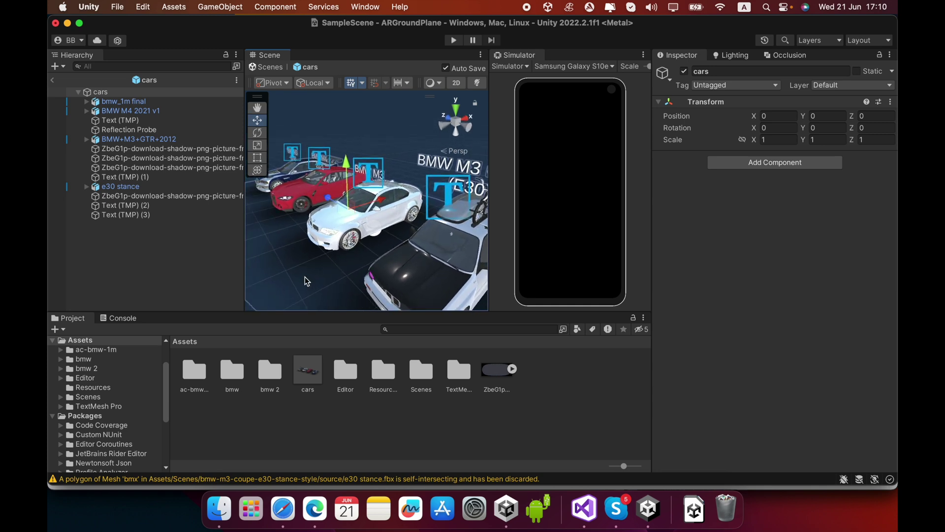
Step: Return to SampleScene and place the cars prefab as a child of Ground Plane Stage at 0,0,0
click(52, 80)
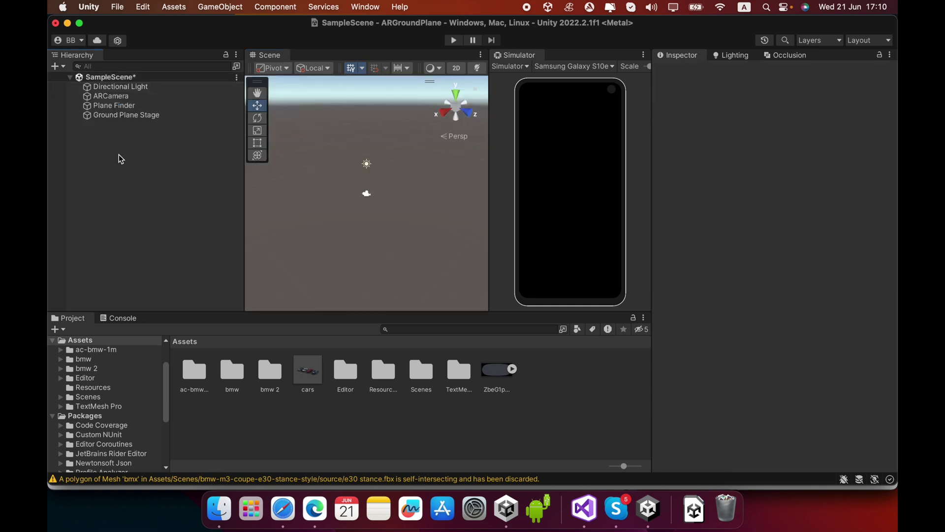
drag(308, 374, 149, 115)
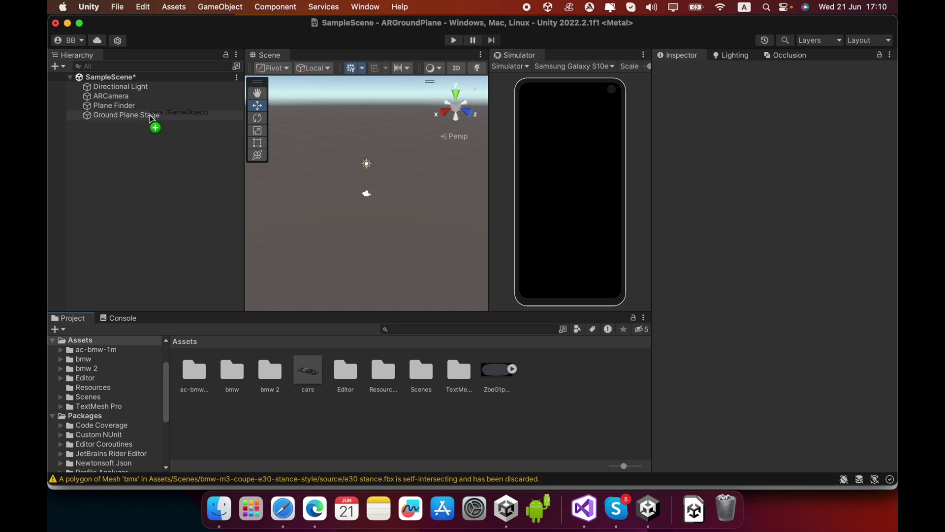
drag(152, 119, 152, 119)
alt+drag(300, 255, 342, 161)
scroll(340, 253, up, 3)
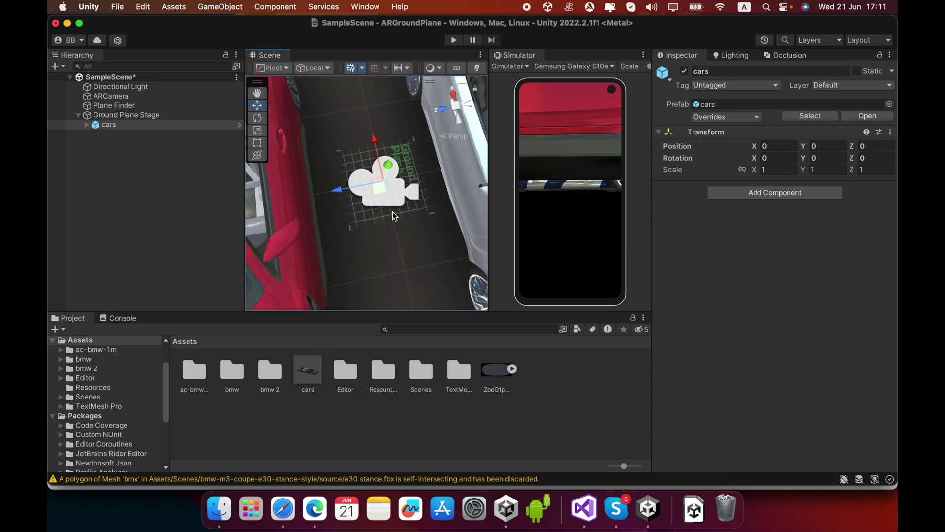
click(172, 115)
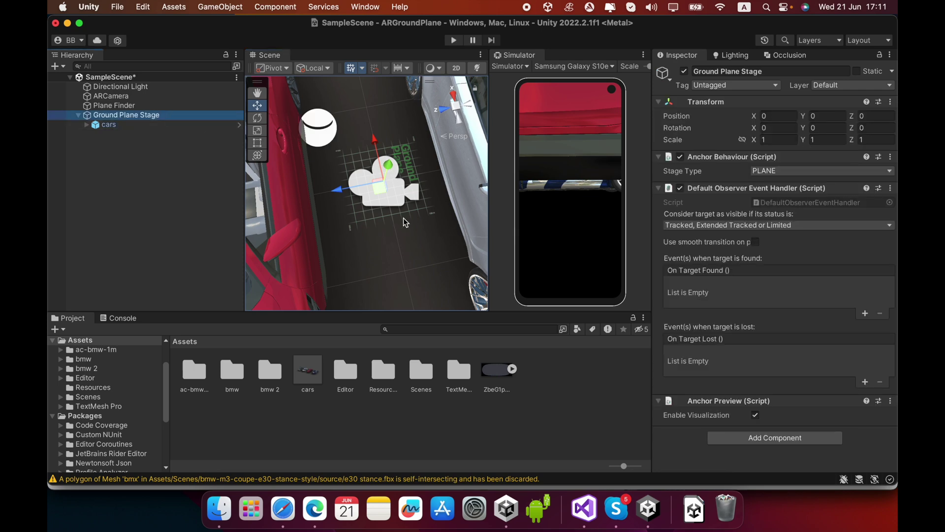
right_drag(405, 217, 344, 95)
click(378, 256)
mouse_move(378, 256)
right_down()
mouse_move(352, 231)
mouse_move(380, 246)
right_up()
click(380, 246)
mouse_move(427, 207)
mouse_down()
mouse_move(441, 214)
mouse_move(436, 232)
mouse_move(432, 199)
mouse_move(427, 207)
mouse_up()
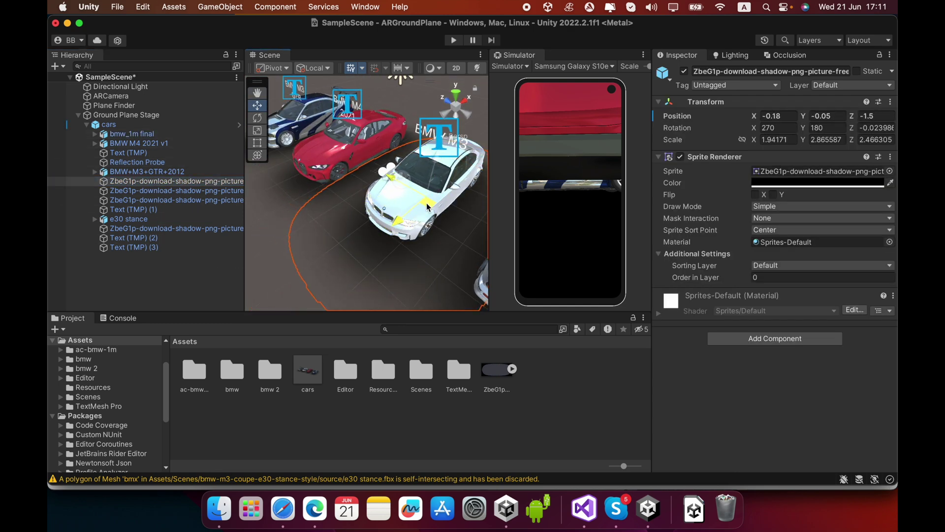
key(cmd+z)
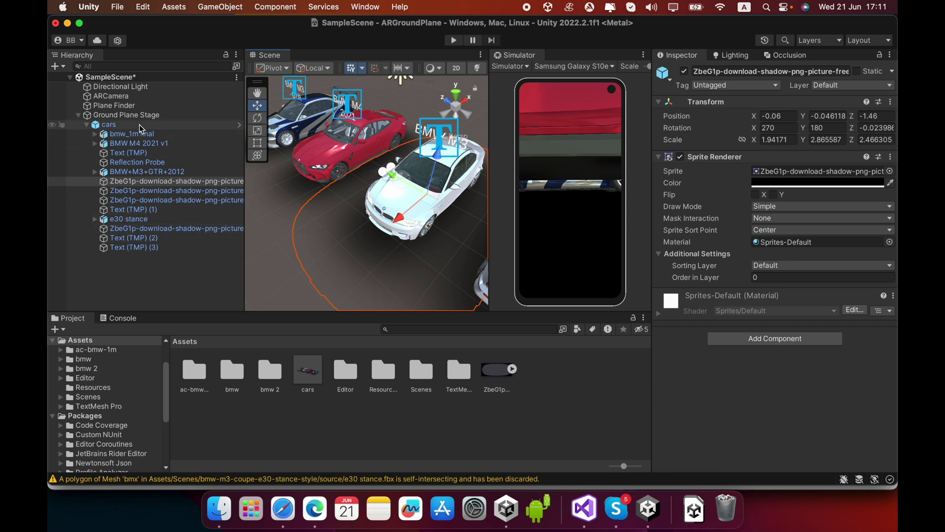
double_click(157, 164)
right_drag(304, 161, 404, 224)
double_click(115, 105)
click(78, 114)
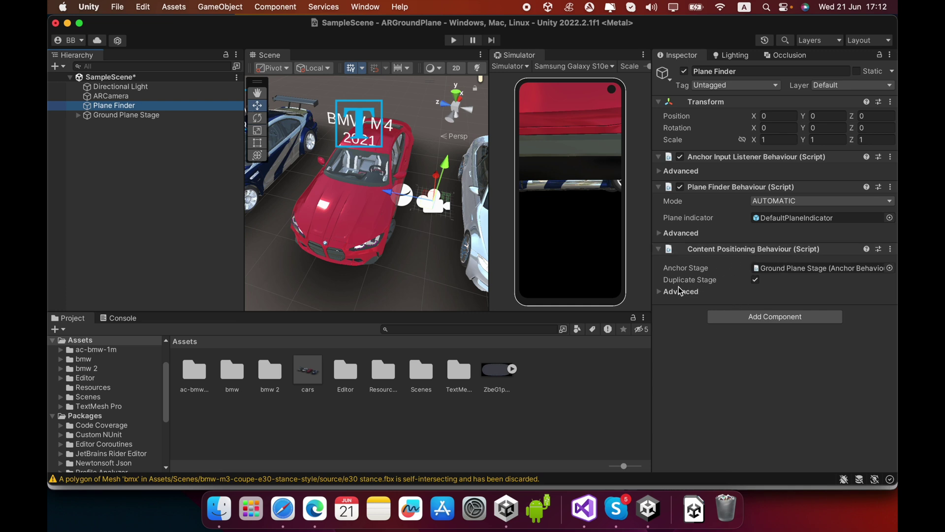
Step: Turn off Duplicate Stage in the Plane Finder's Content Positioning Behaviour and deselect it
click(756, 280)
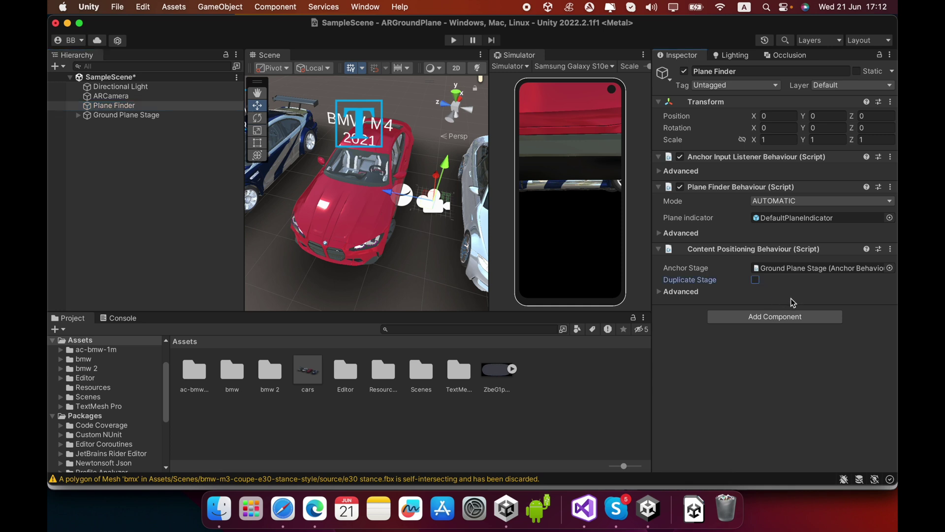
click(660, 292)
click(145, 206)
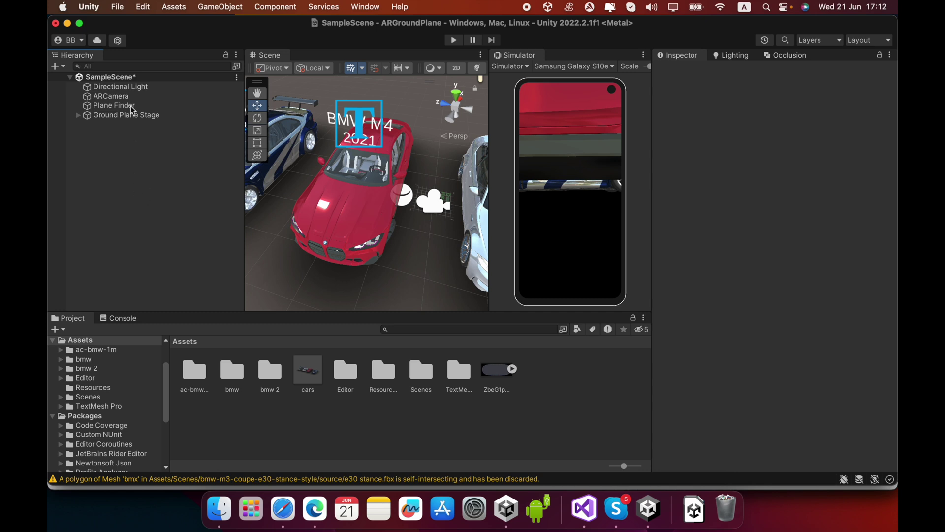
Step: In Build Settings, select Android and switch the project's platform to it
click(119, 7)
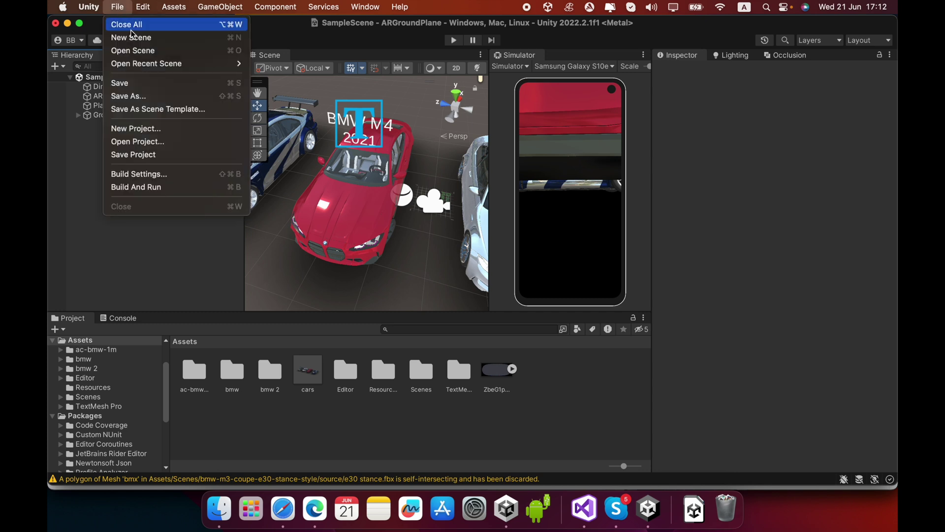
click(155, 174)
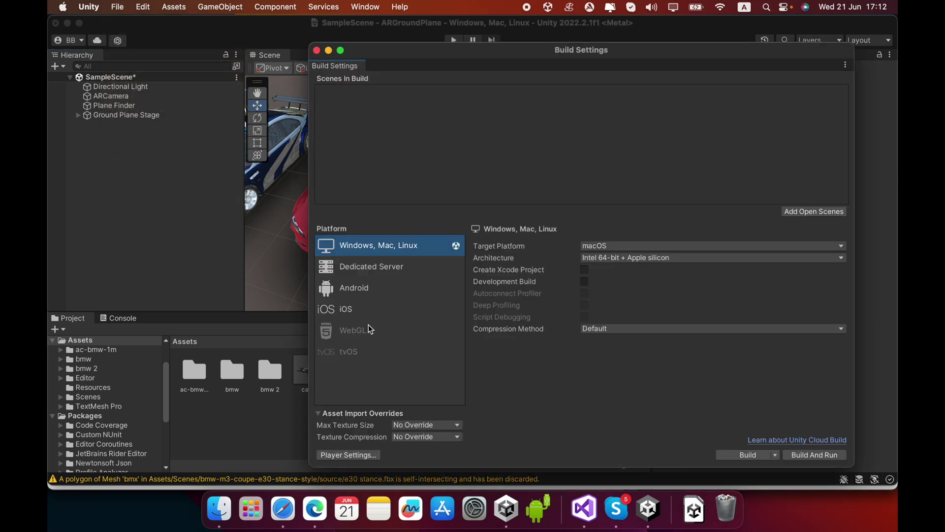
click(350, 290)
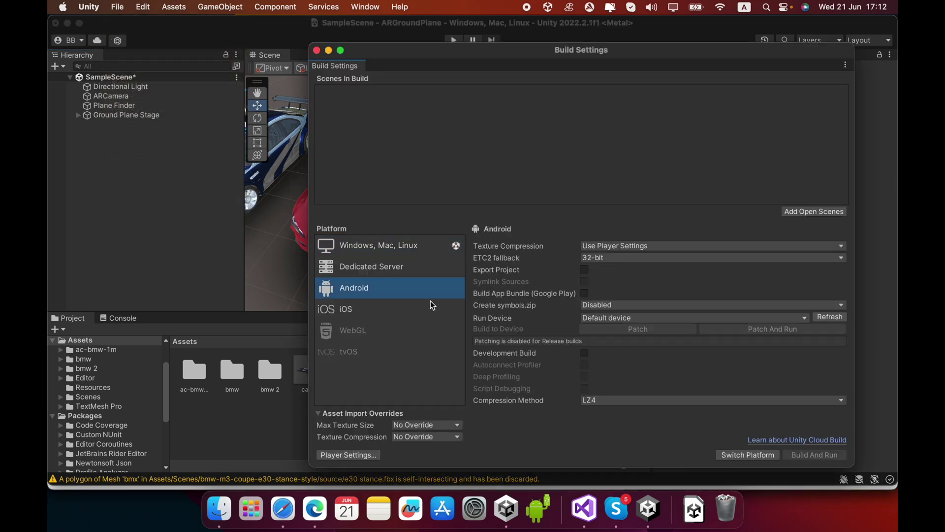
click(746, 455)
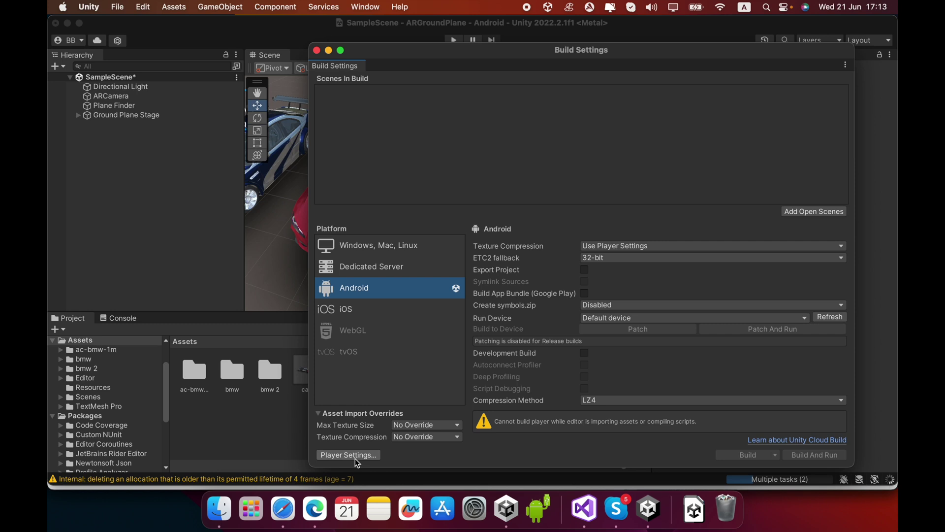
drag(560, 52, 453, 39)
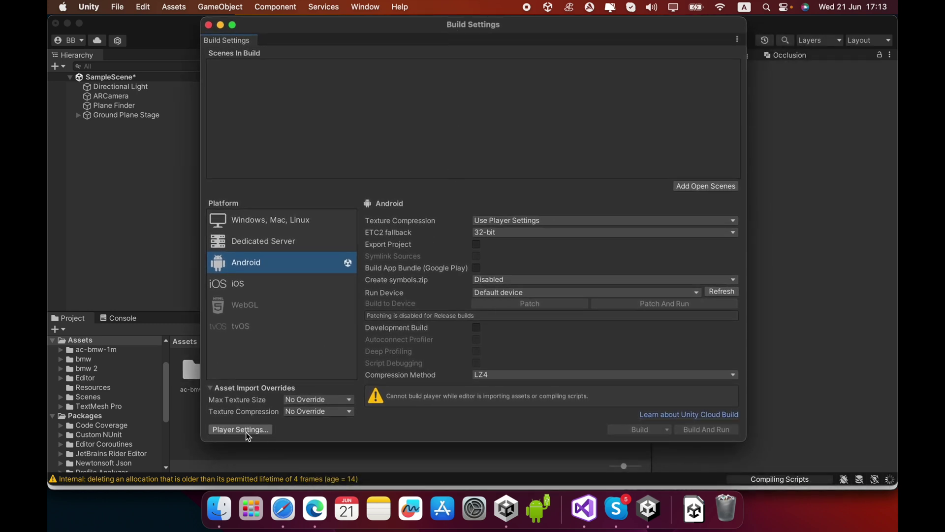
Step: In Player Settings, set Minimum API Level to Android 8.0 'Oreo'
click(220, 433)
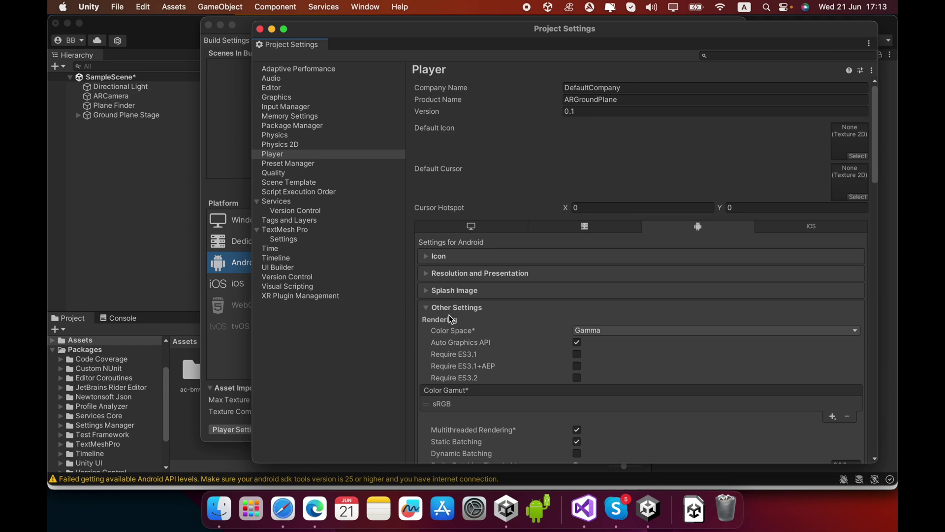
drag(870, 119, 880, 235)
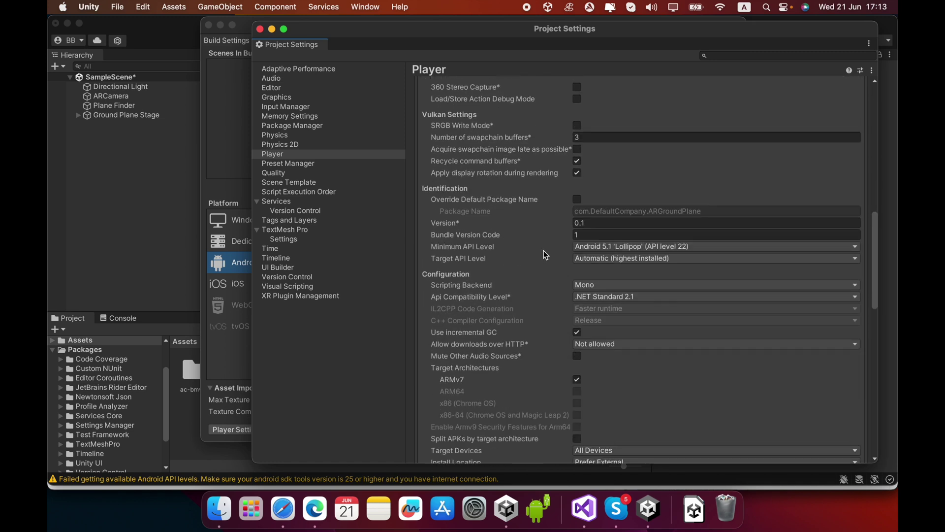
click(615, 246)
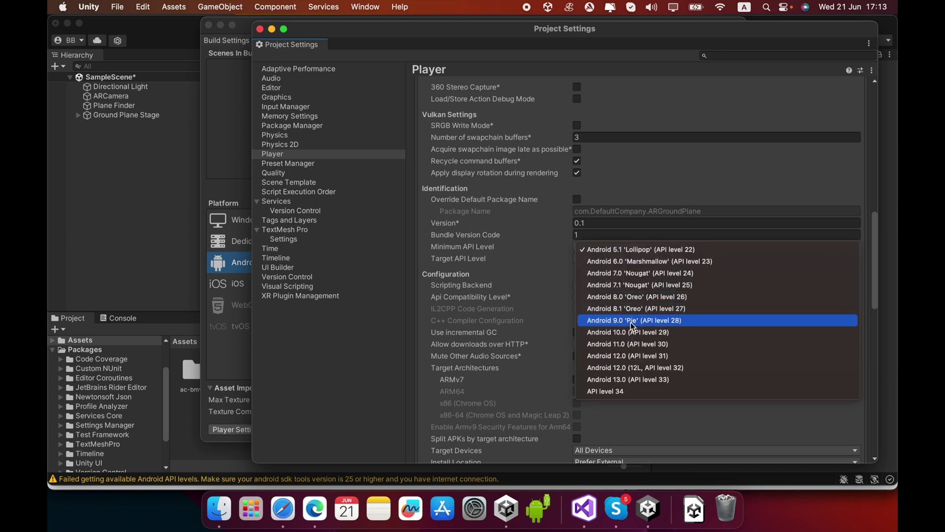
click(604, 297)
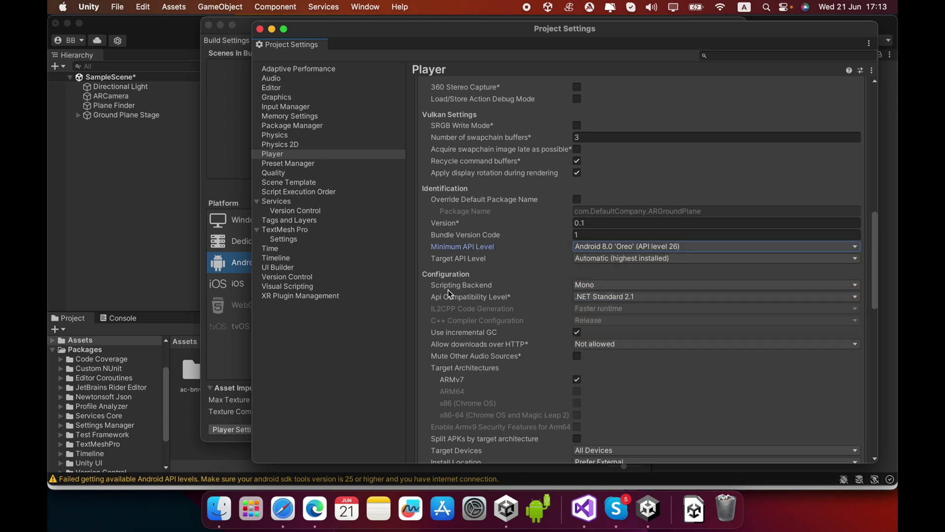
Step: Set the scripting backend to IL2CPP and enable ARM64 as a target architecture
click(619, 287)
click(616, 300)
scroll(876, 253, down, 4)
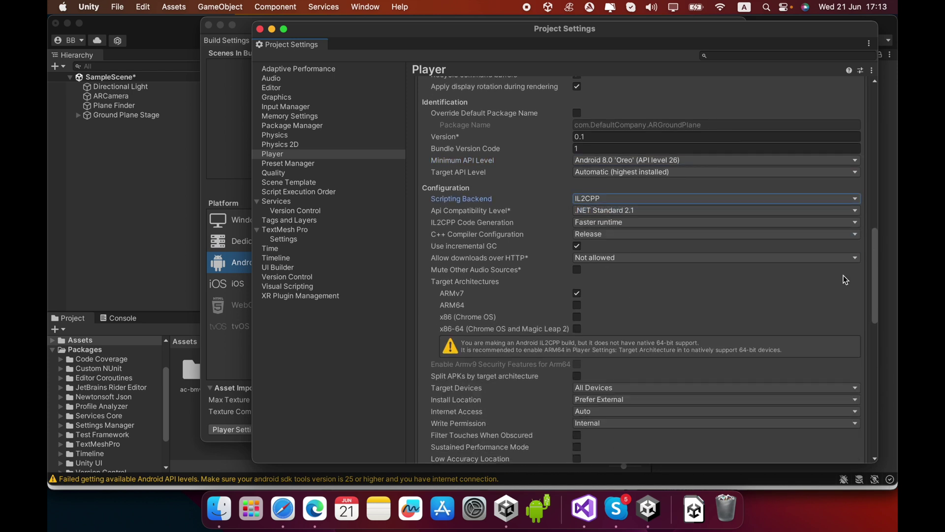
click(577, 305)
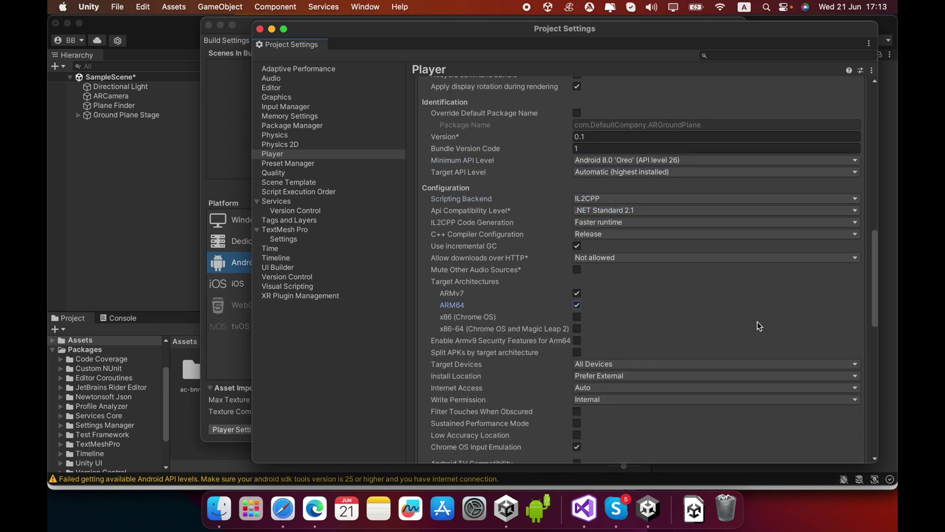
drag(875, 273, 869, 158)
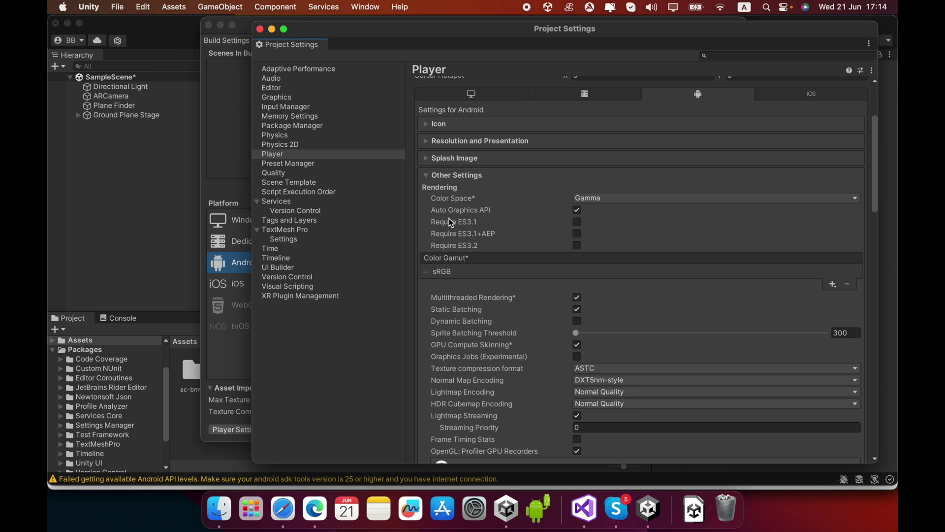
Step: Disable Auto Graphics API and remove Vulkan, leaving OpenGLES3 as the only graphics API
click(577, 211)
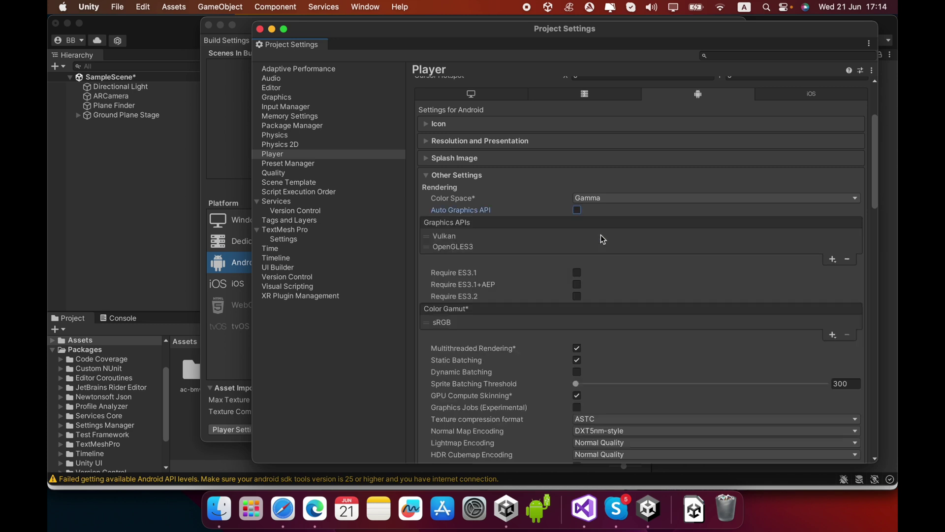
click(447, 237)
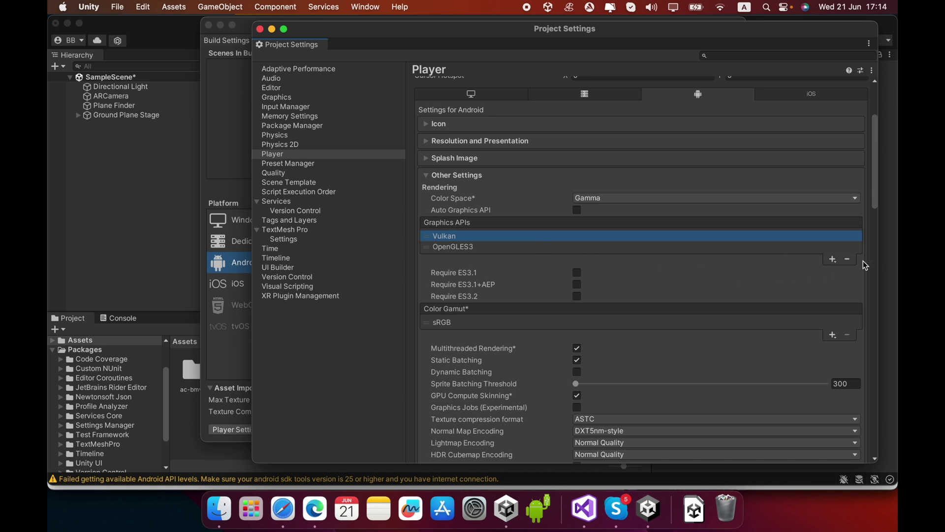
click(848, 260)
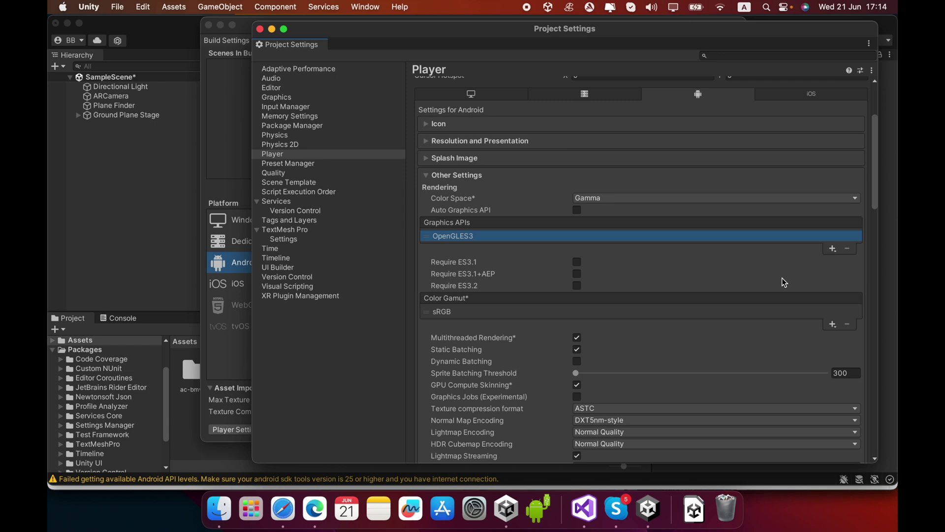
drag(875, 175, 876, 221)
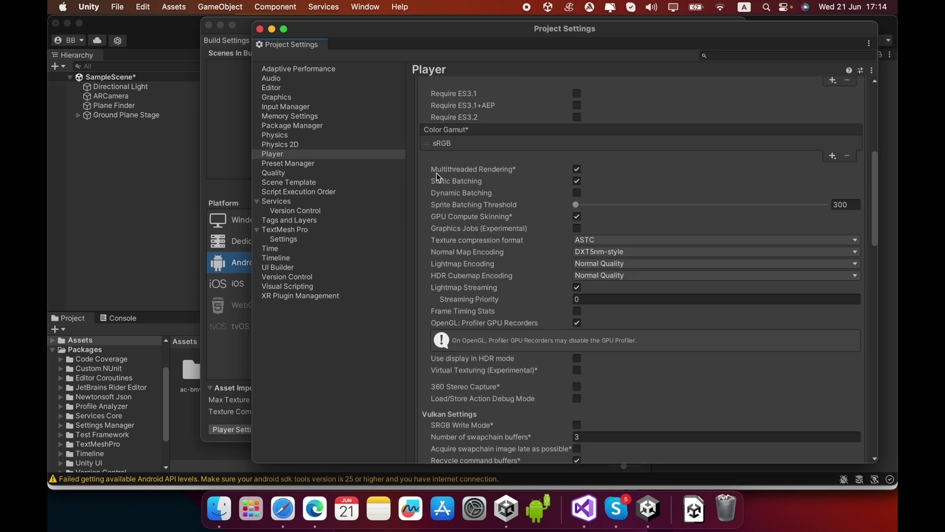
click(260, 29)
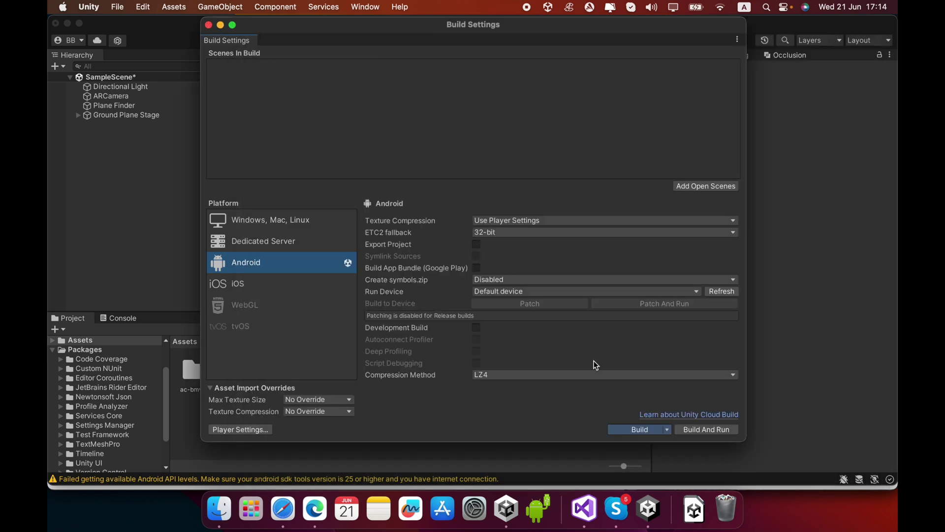
Step: Save the scene, add SampleScene to Scenes In Build, and build the APK as ARGroundPlane
key(super+s)
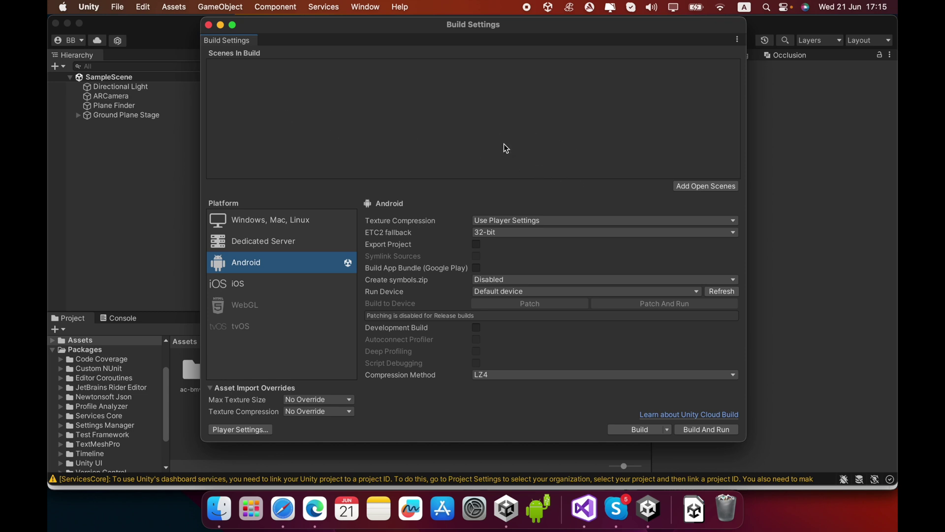
click(698, 192)
click(635, 429)
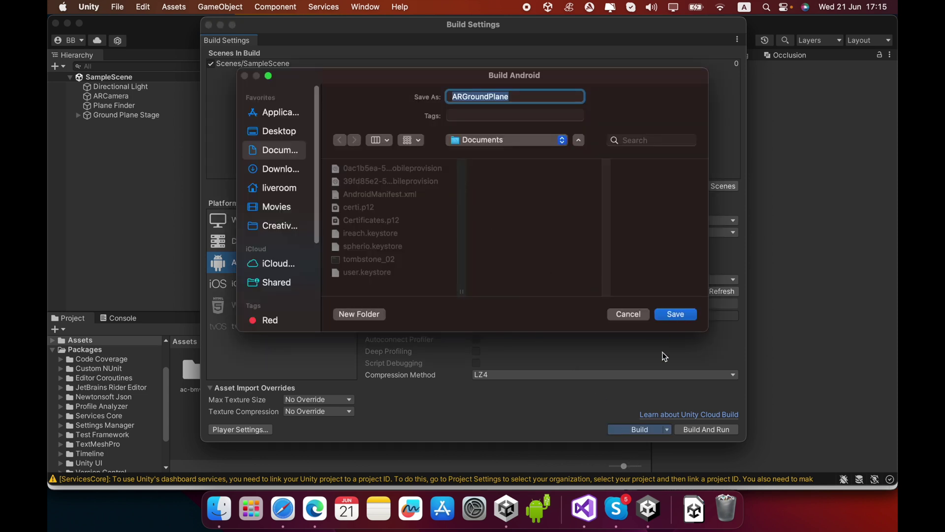
click(676, 314)
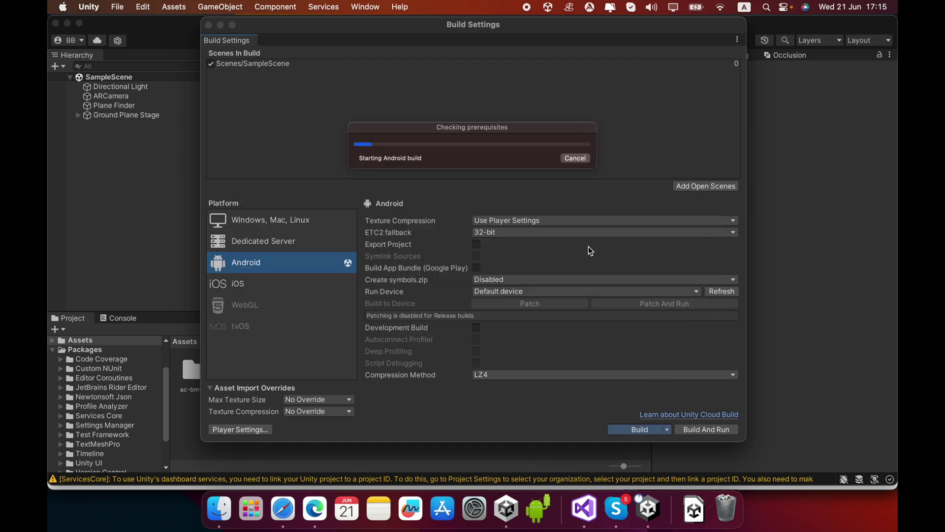